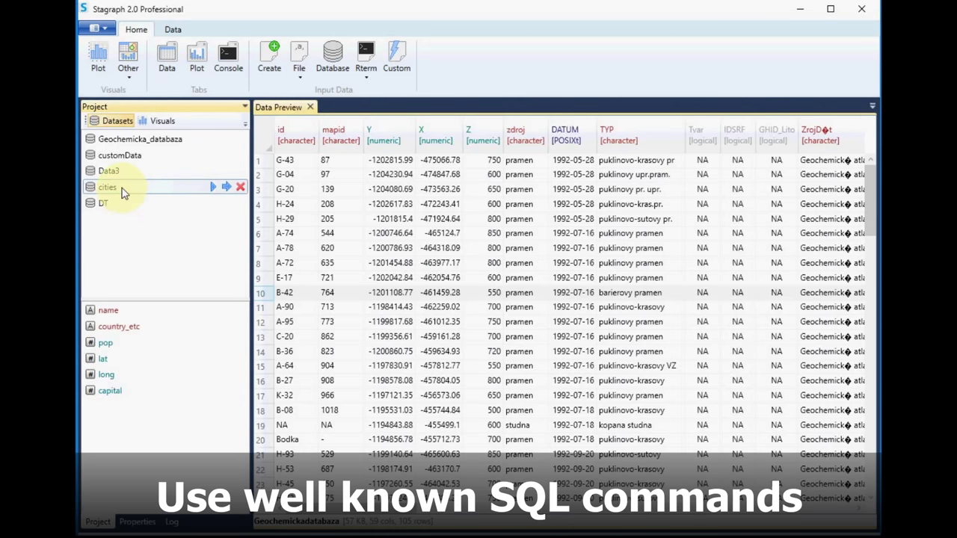
- Open the cities dataset's properties, then execute it and display its data preview
double_click(123, 193)
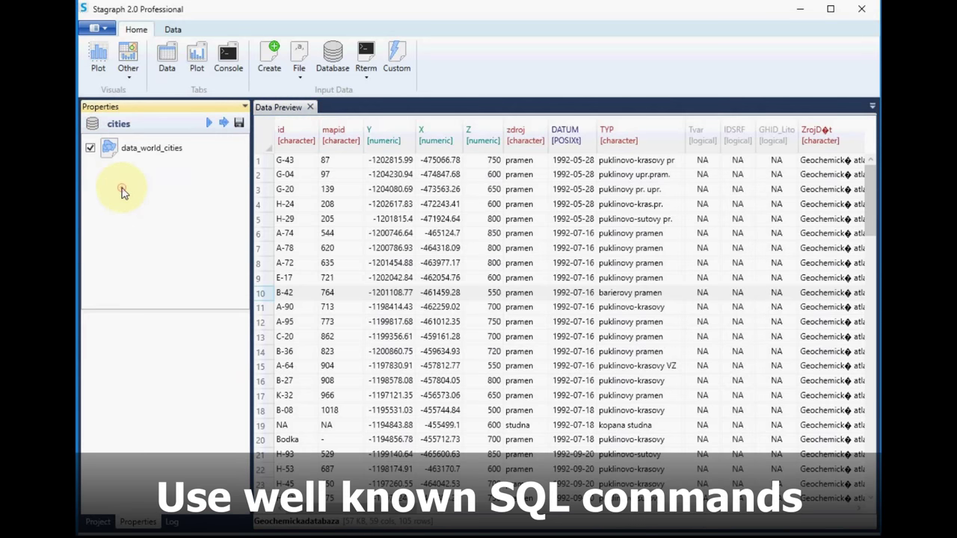
left_click(167, 46)
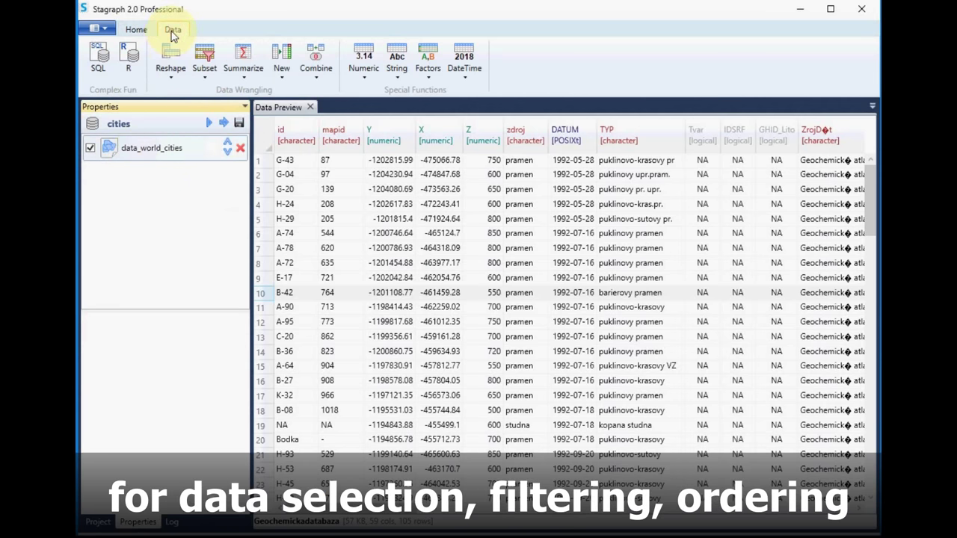
left_click(223, 124)
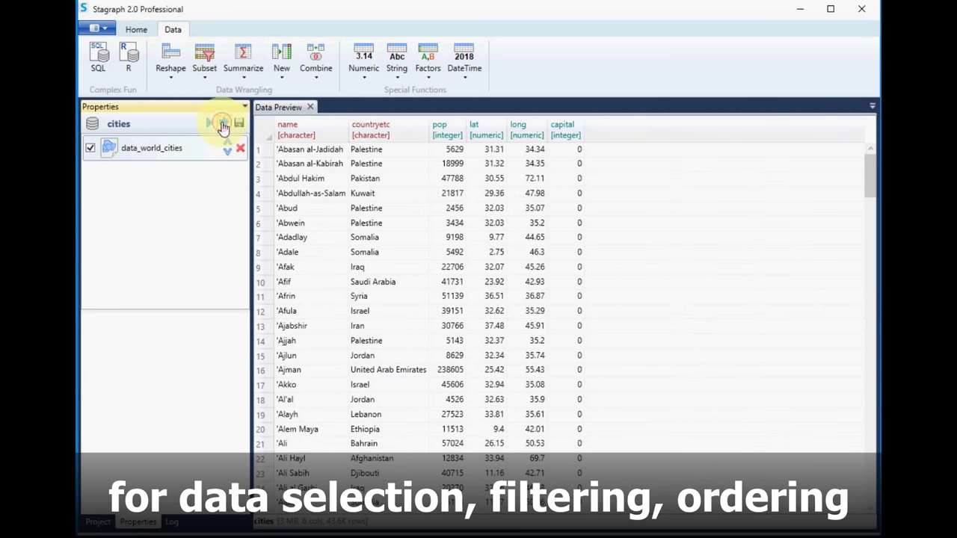
- Add an SQL step to the cities dataset with the script SELECT * FROM cities
left_click(98, 58)
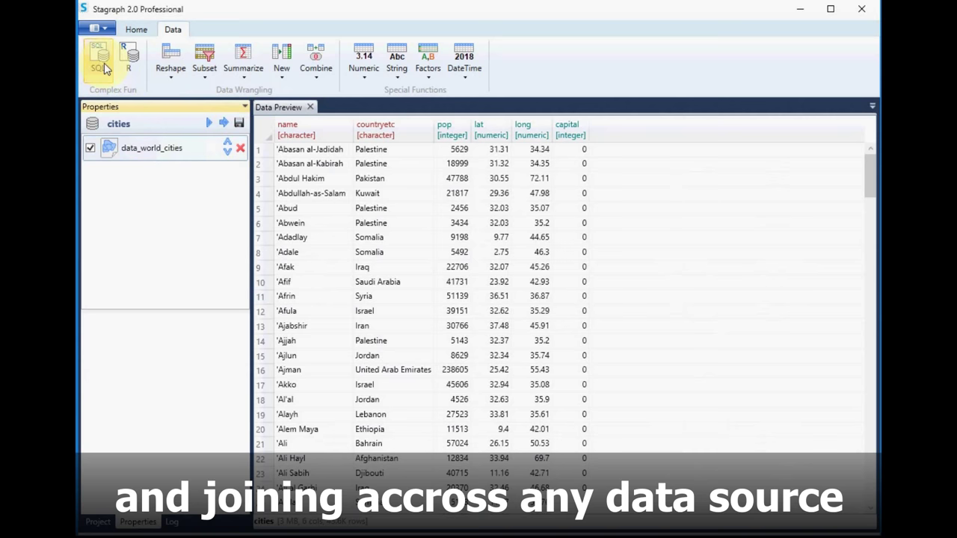
left_click(137, 174)
left_click(94, 378)
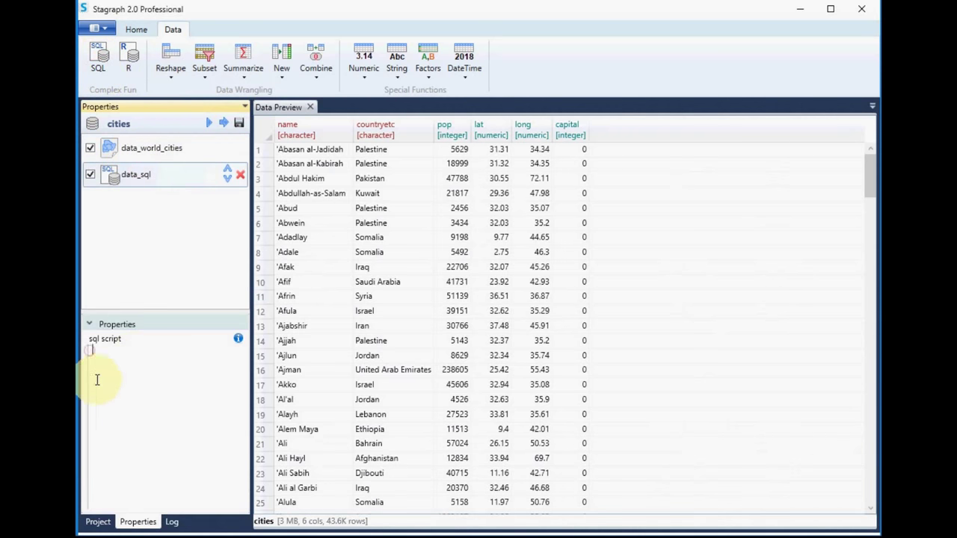
type("se")
key("Return")
type("* fr")
key("Return")
type("cit")
key("Return")
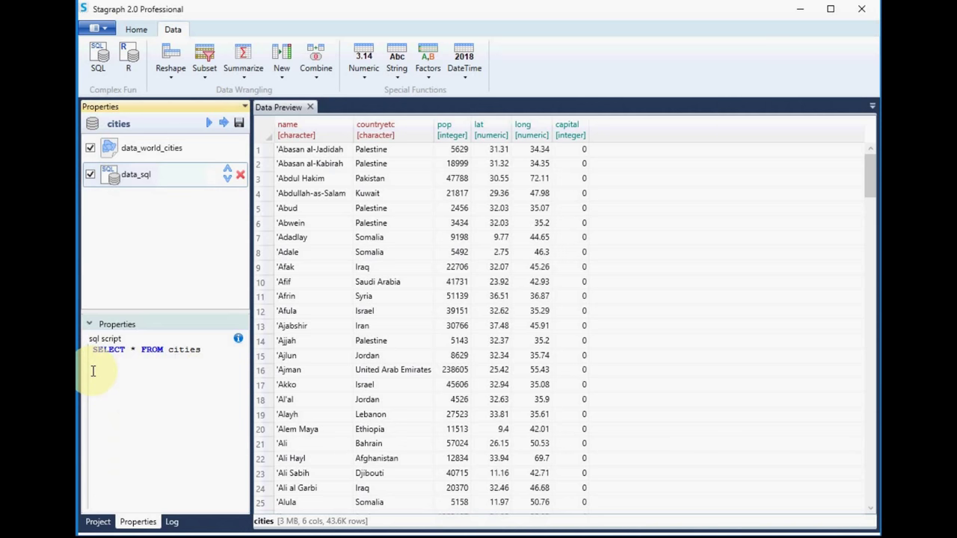
- Extend the SQL script with the filter WHERE pop > 1000000
type("whe")
key("Down")
key("Return")
type("pop >")
- Add ORDER BY country_etc, name to the SQL script and execute the dataset with preview
type("or")
key("Down")
key("Return")
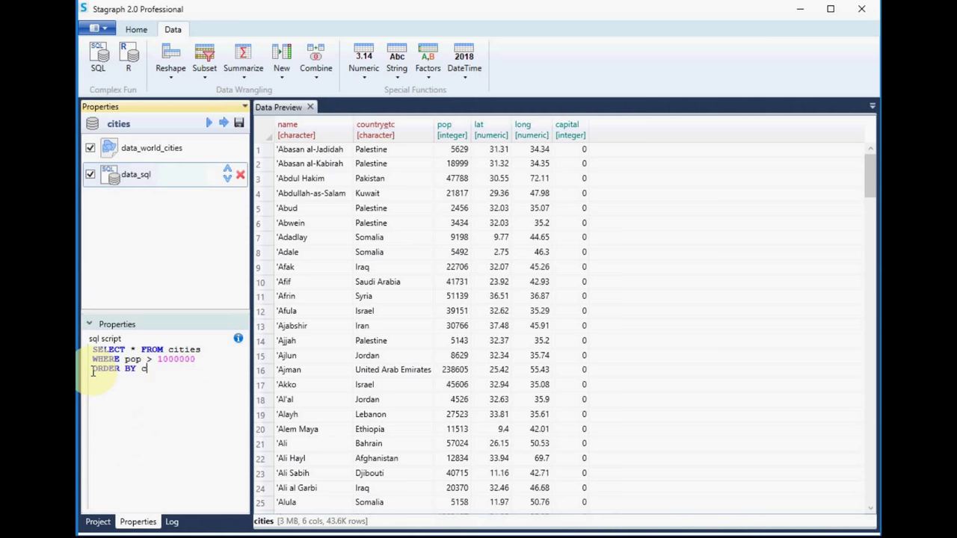
type("cou")
key("Down")
key("Return")
type("na")
key("Down")
key("Down")
key("Return")
left_click(226, 124)
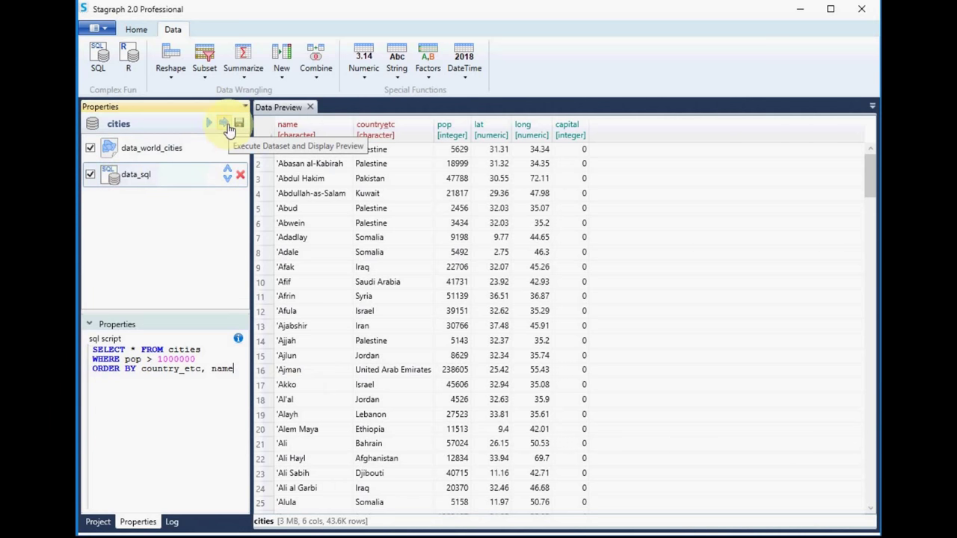
left_click(225, 128)
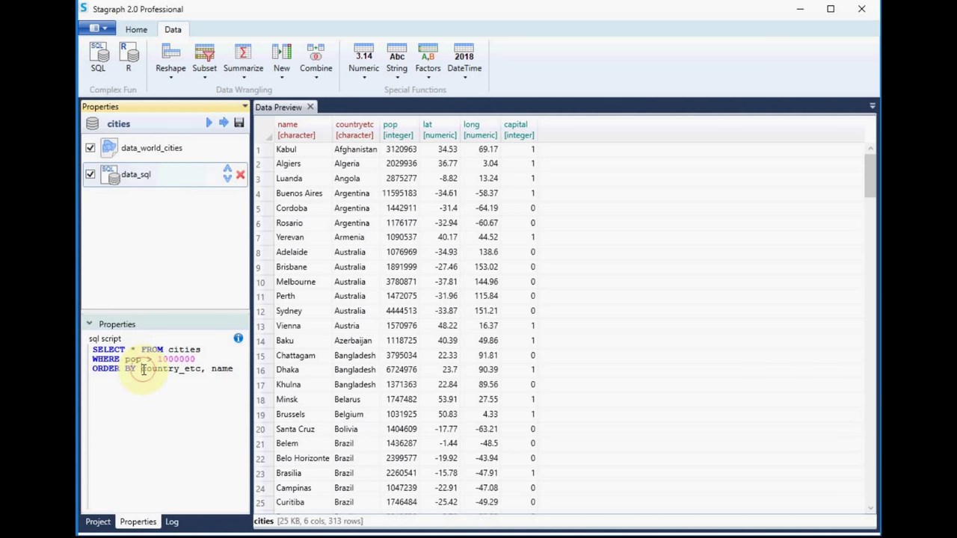
- Change the SQL script's ordering to ORDER BY pop and refresh the data preview
left_click_drag(142, 369, 226, 368)
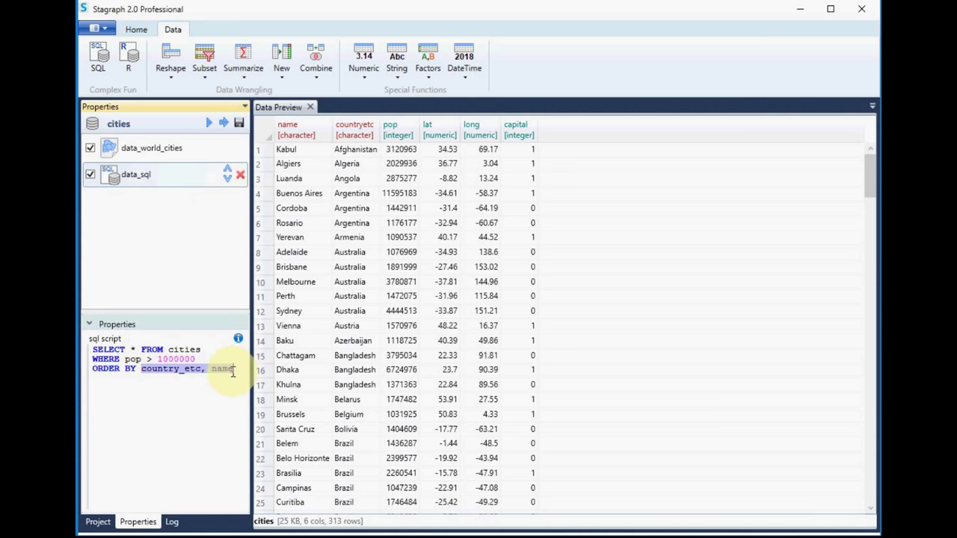
key("Delete")
type("pop")
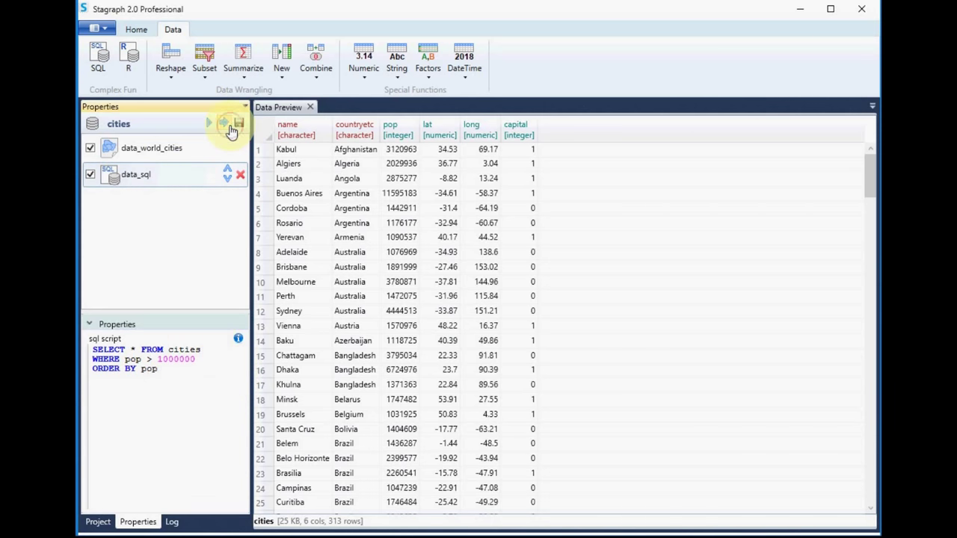
left_click(225, 124)
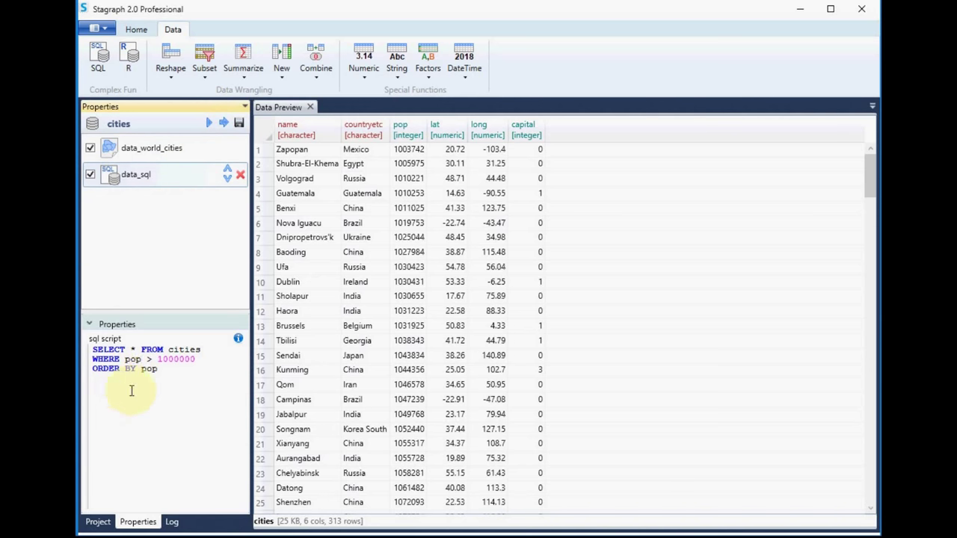
- Make the SQL ordering by pop descending with DESC and refresh the data preview
type("DESC")
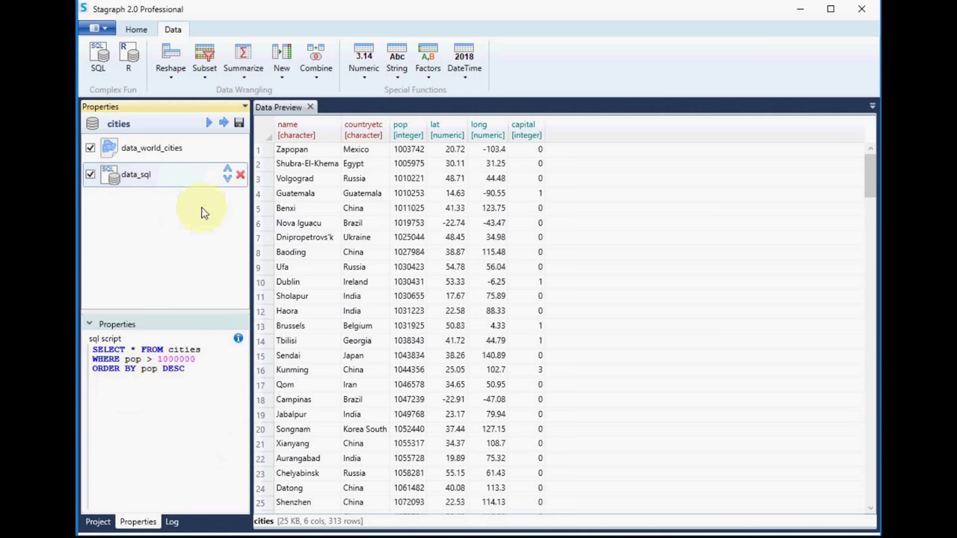
left_click(223, 122)
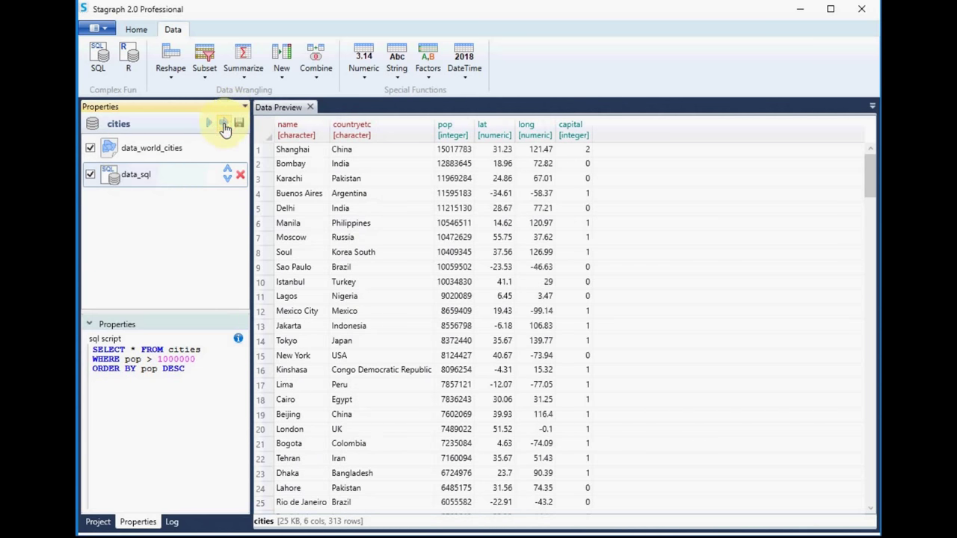
left_click(446, 149)
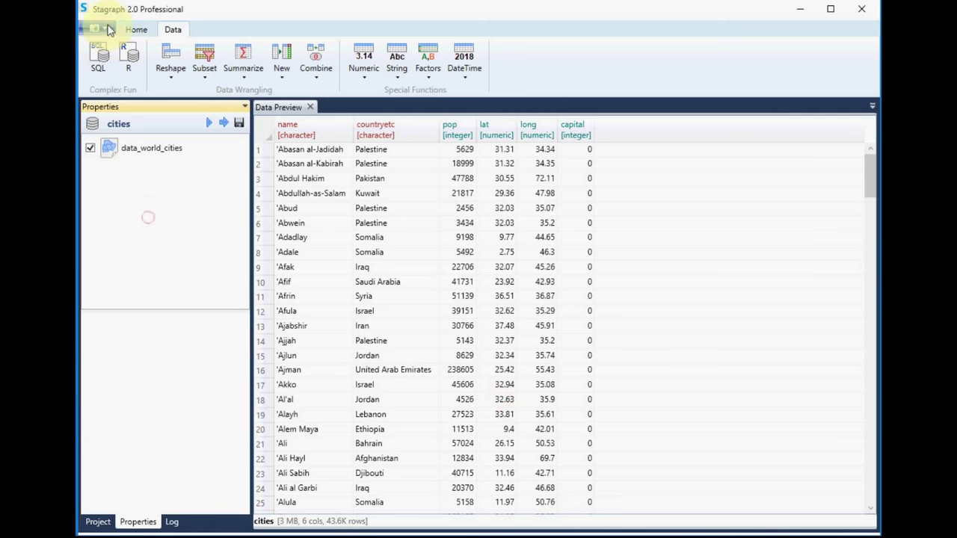
- Add an R step to the cities dataset and begin its script with cities<- cities %>% select(pop,lat) %>%
left_click(127, 56)
left_click(125, 177)
left_click(117, 368)
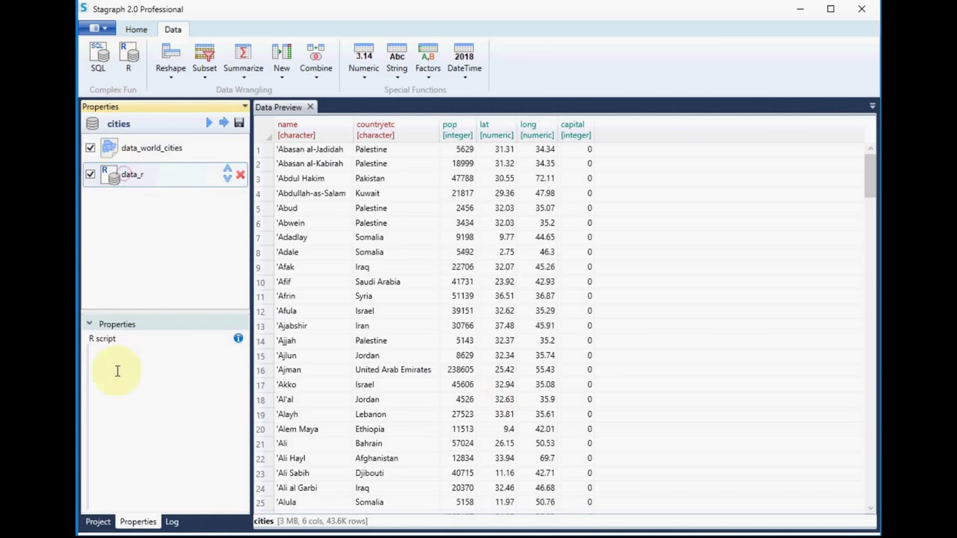
type("cities<- cities %>")
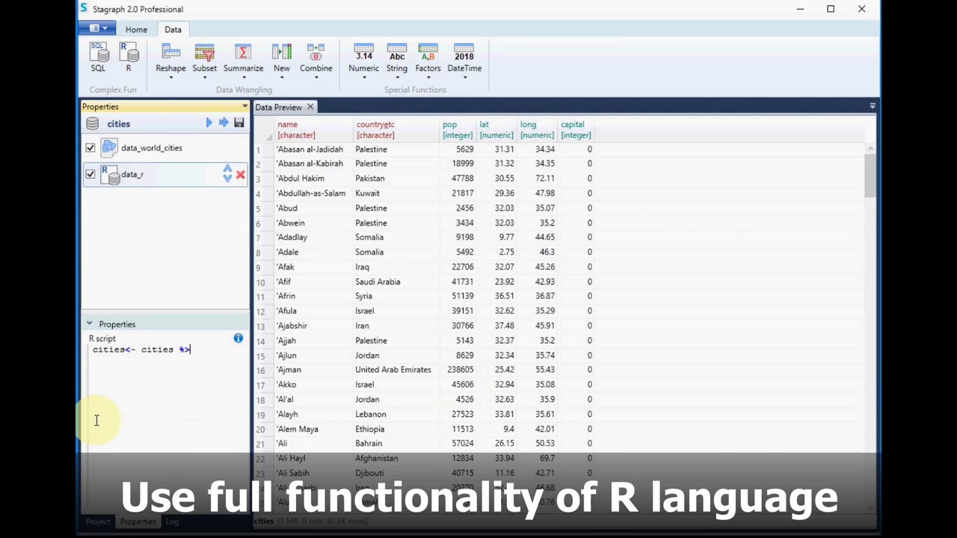
type("% sele")
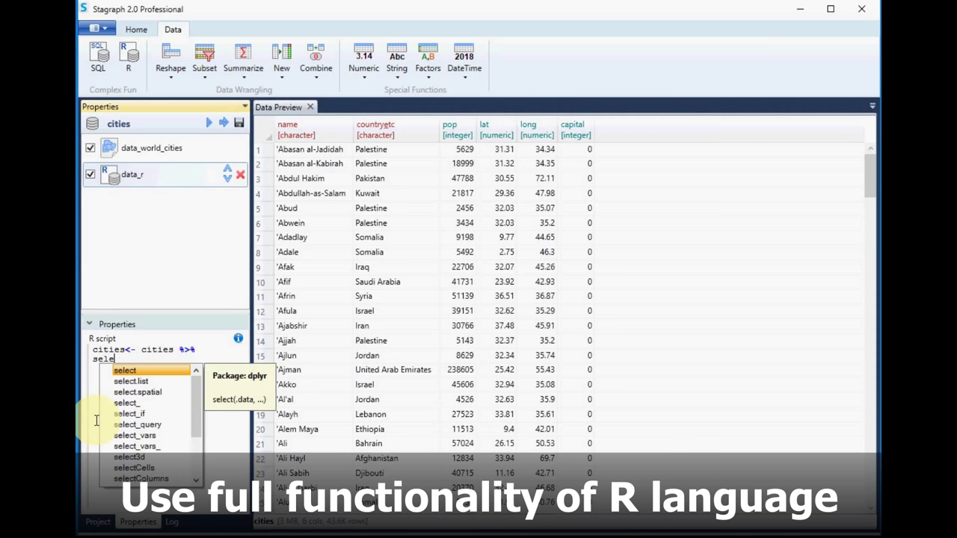
type("ct(pop")
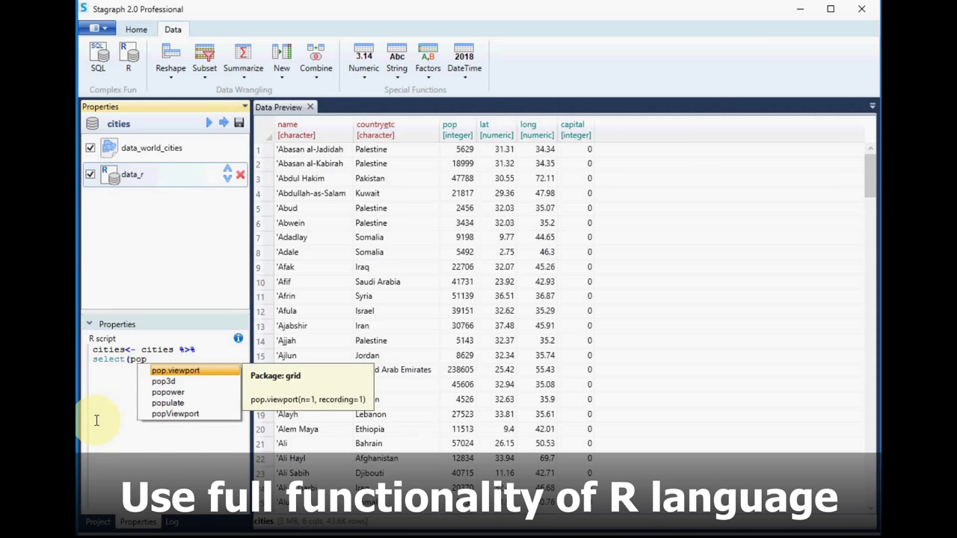
type(",lat) %>% ")
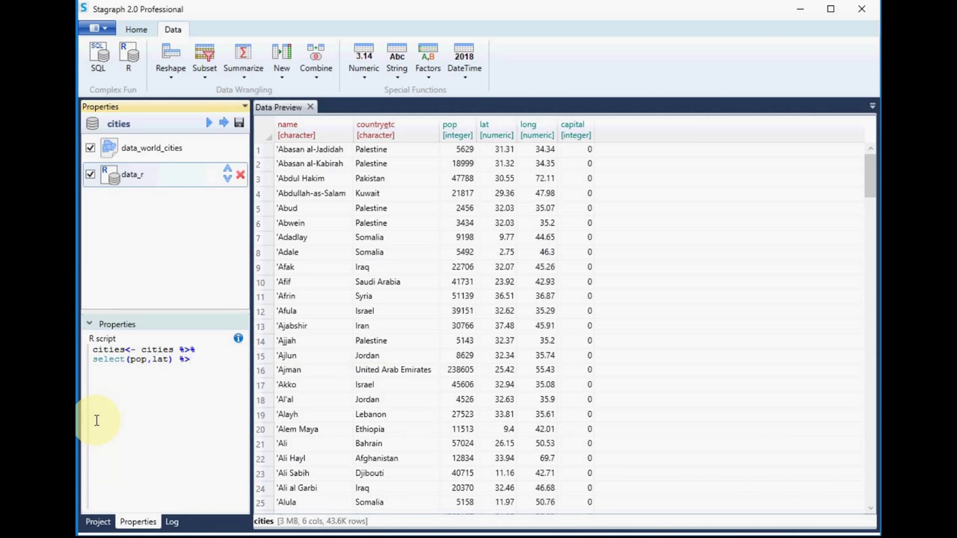
- Complete the R script with summarise(pop=mean(pop)) and execute the dataset with preview
type("sum")
key("Return")
type("(pop=mean(pop)")
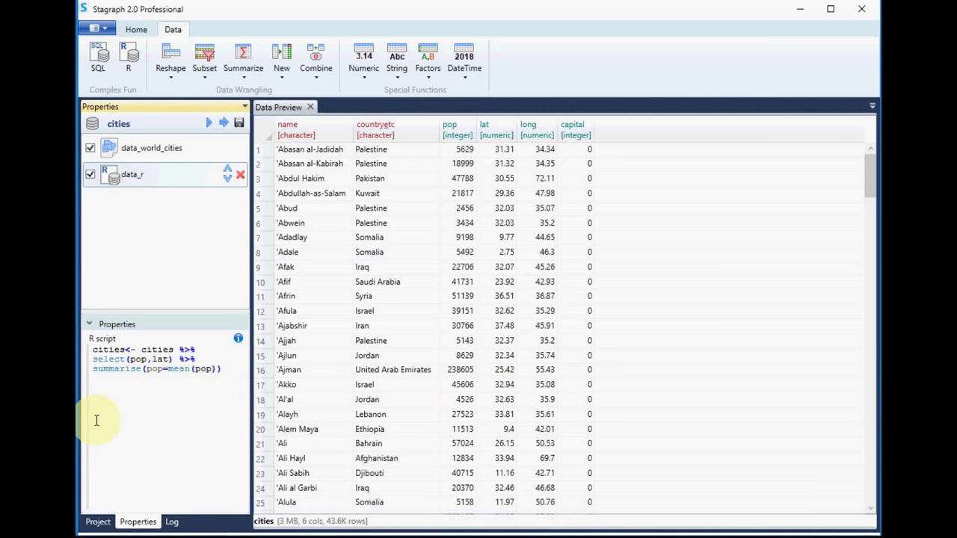
left_click(222, 124)
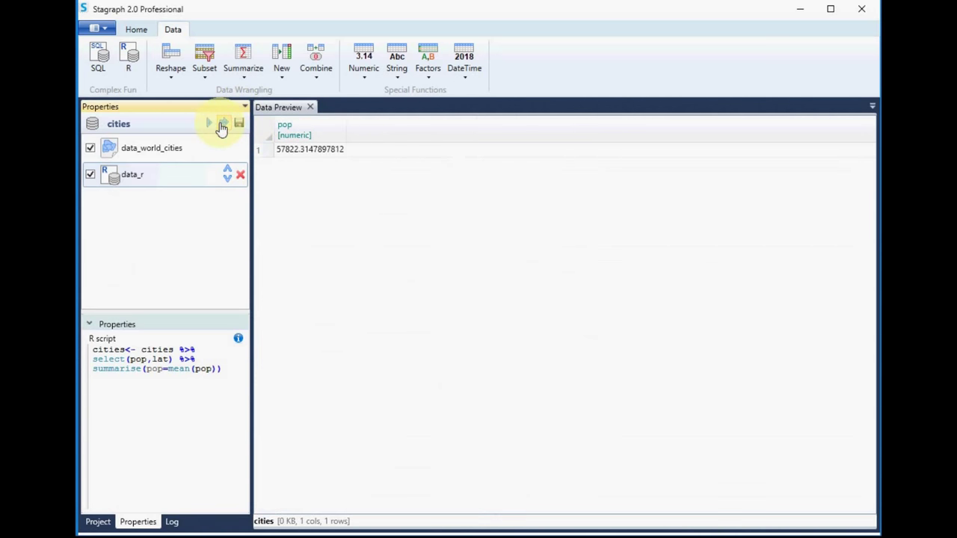
left_click(162, 174)
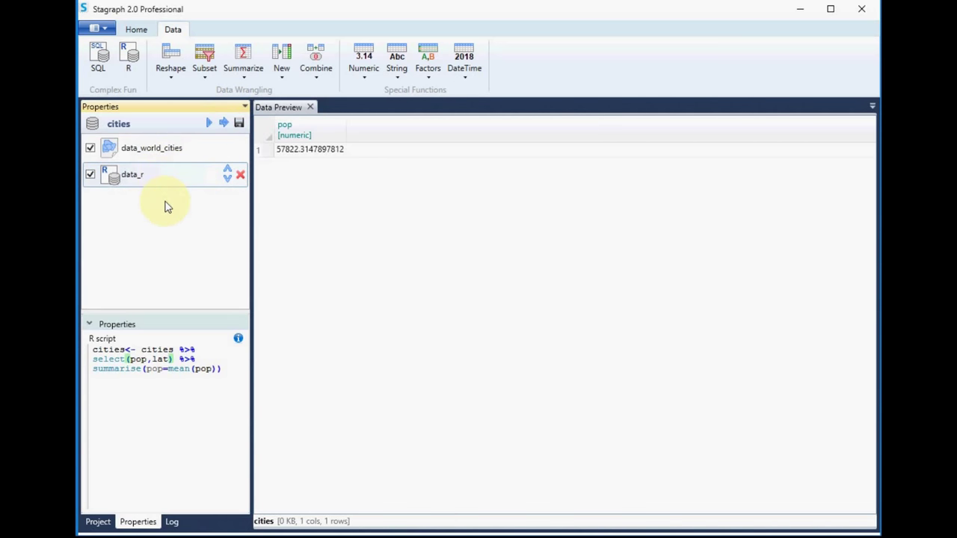
- Preview the cities dataset with the data_r step disabled, and delete that step
left_click(90, 174)
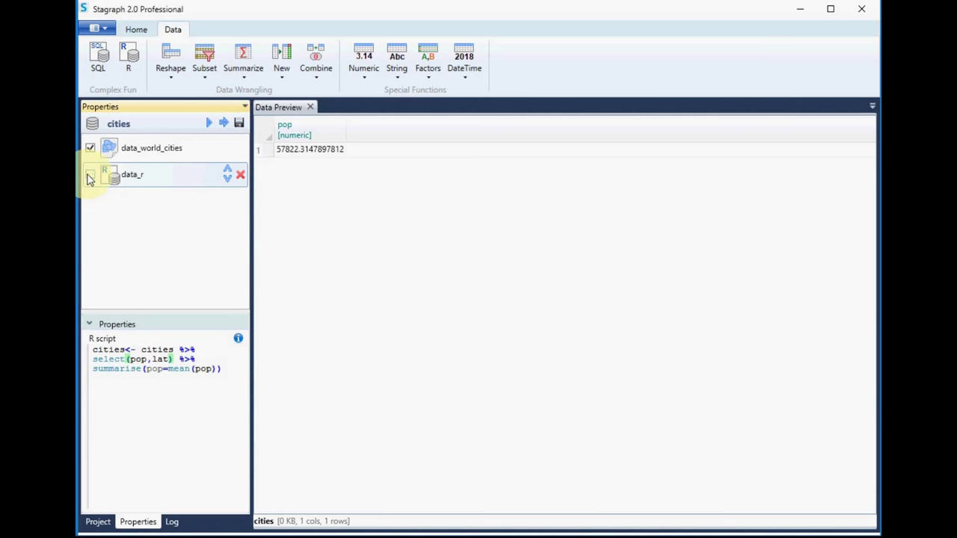
left_click(212, 150)
left_click(224, 121)
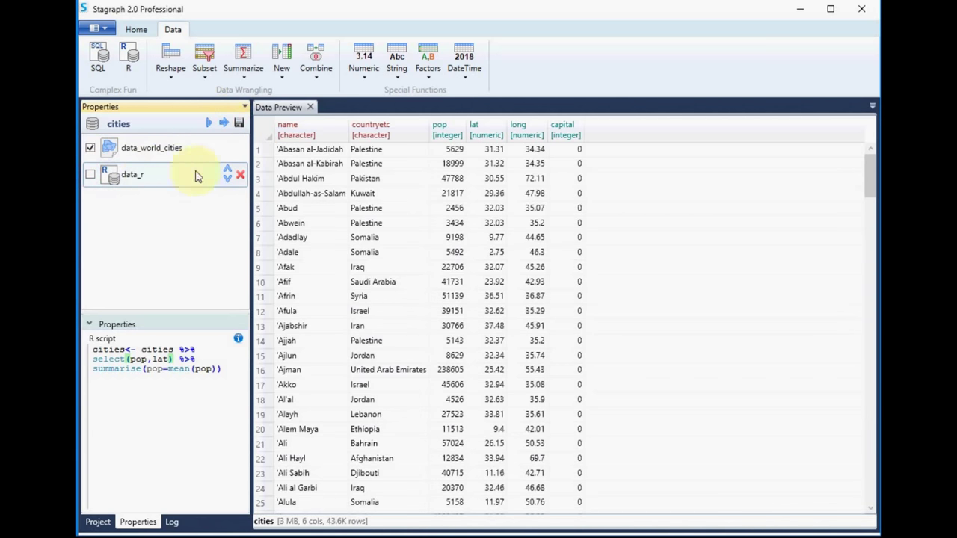
left_click(240, 175)
left_click(494, 399)
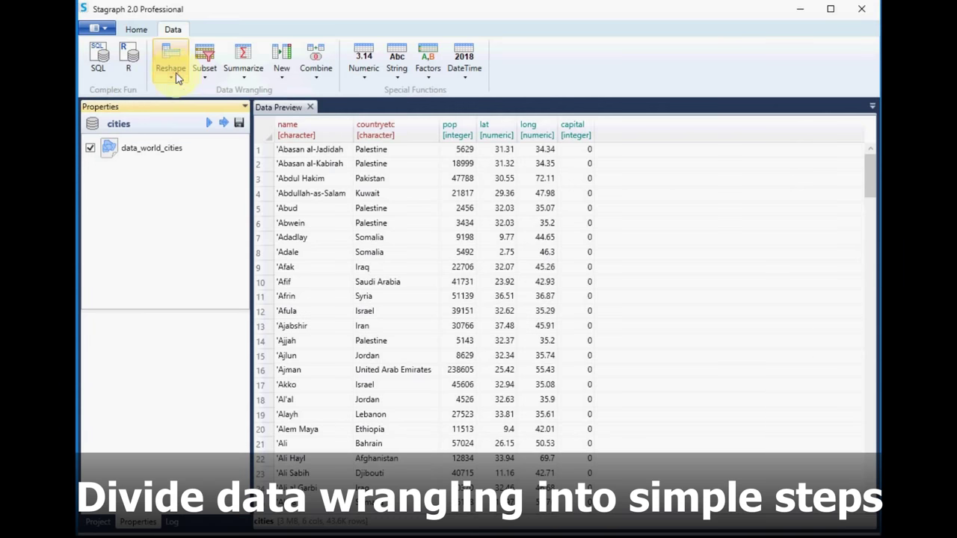
- Add a Select step keeping only the name, country_etc and pop columns, and refresh the data preview
left_click(171, 69)
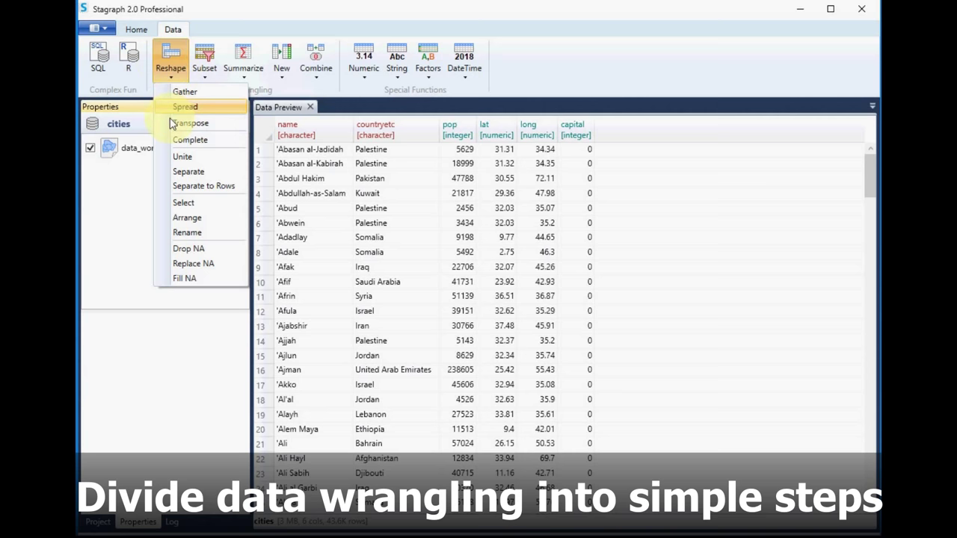
left_click(174, 204)
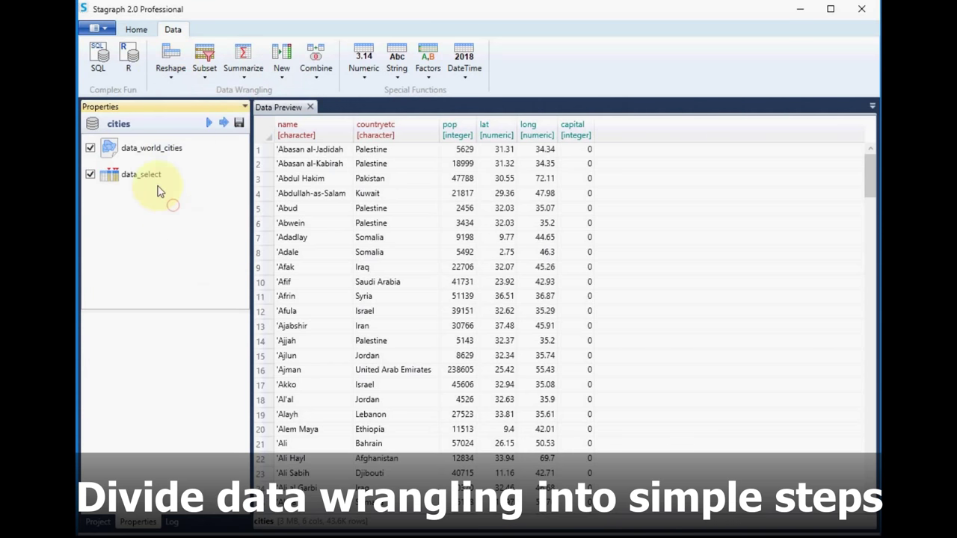
left_click(154, 175)
left_click(95, 358)
left_click(95, 374)
left_click(95, 389)
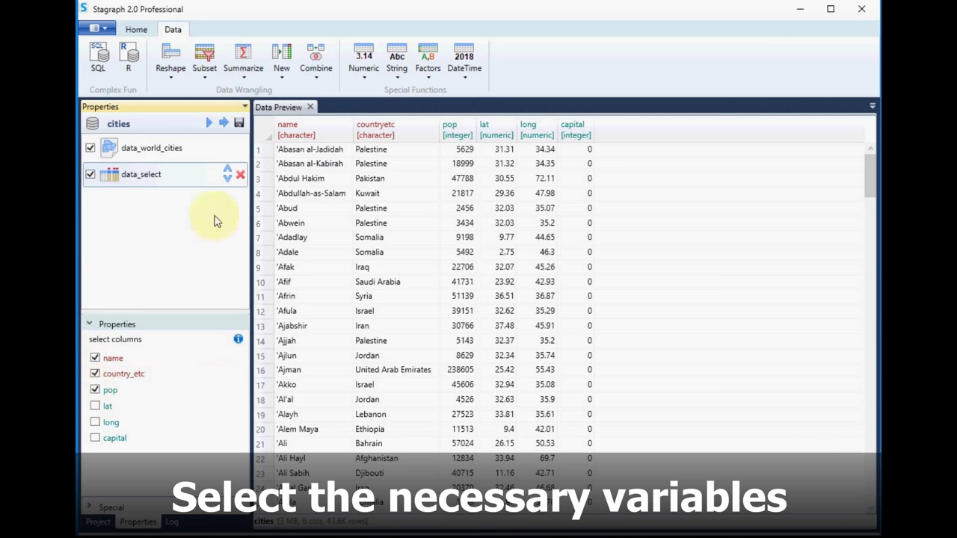
left_click(210, 123)
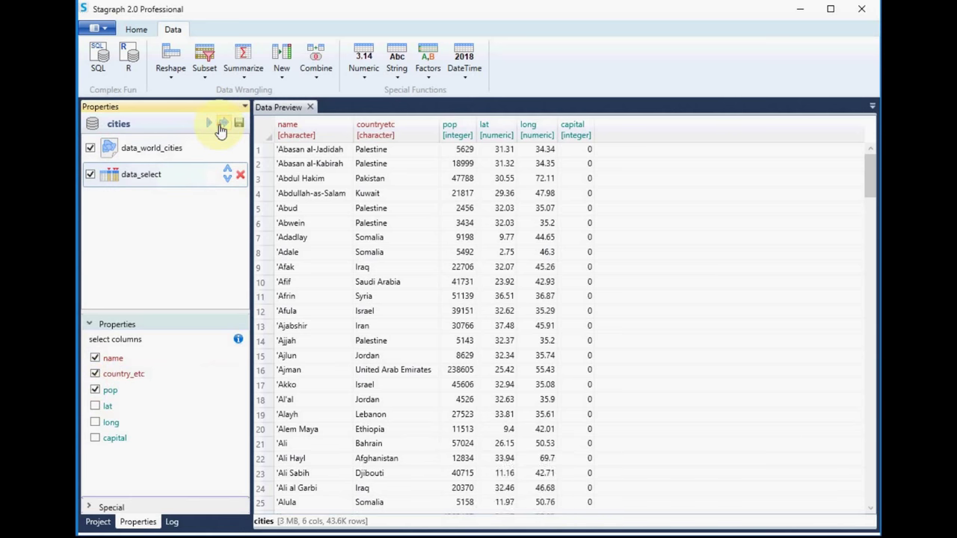
- Add an Arrange step sorting the dataset by pop in descending order, and refresh the data preview
left_click(172, 71)
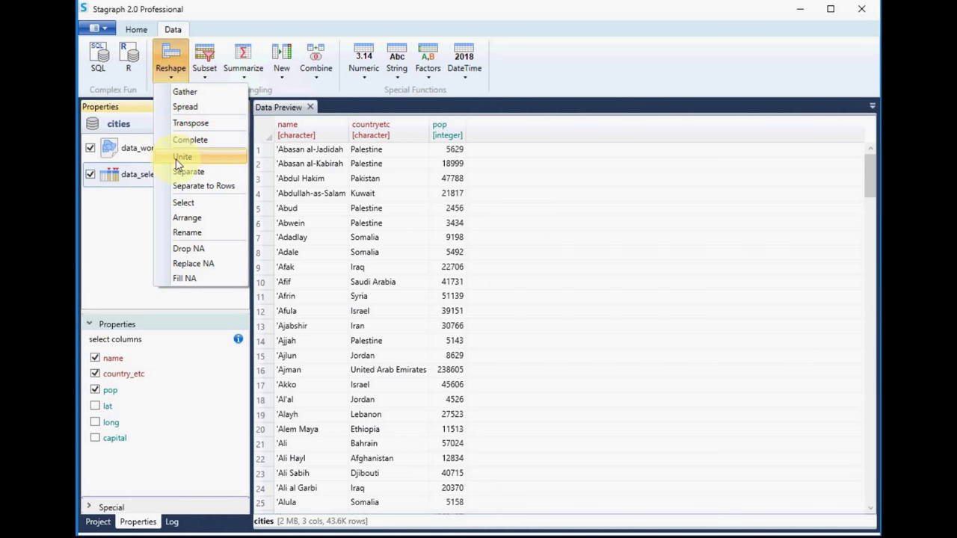
left_click(186, 218)
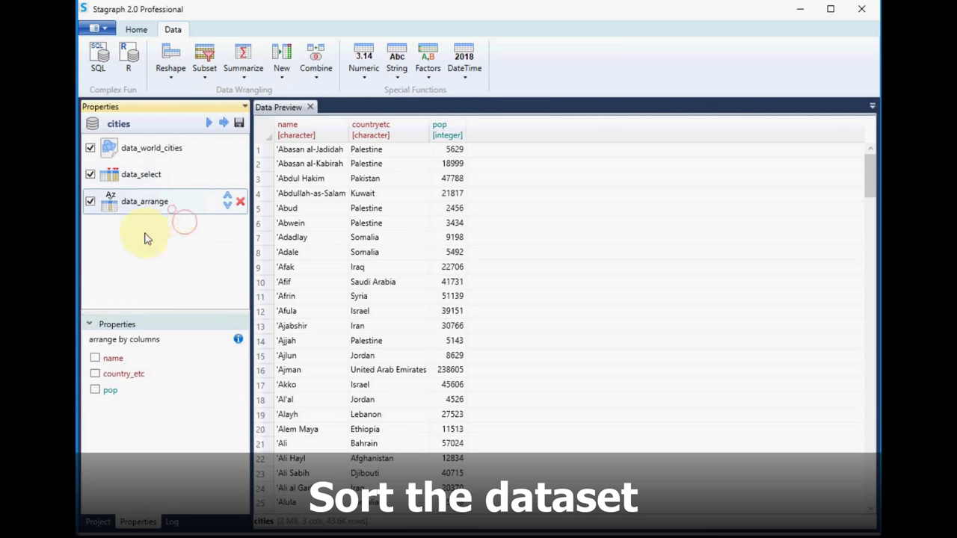
left_click(95, 389)
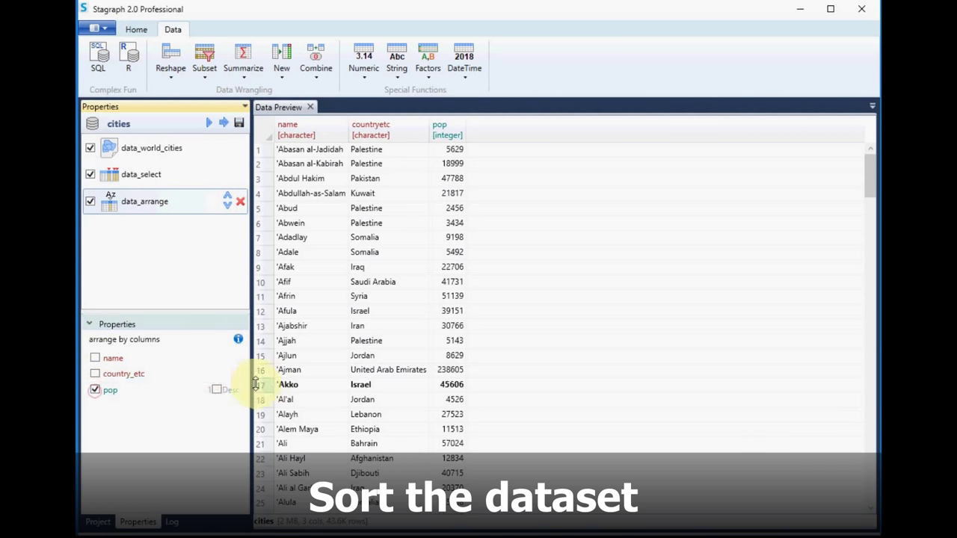
left_click(217, 390)
left_click(224, 128)
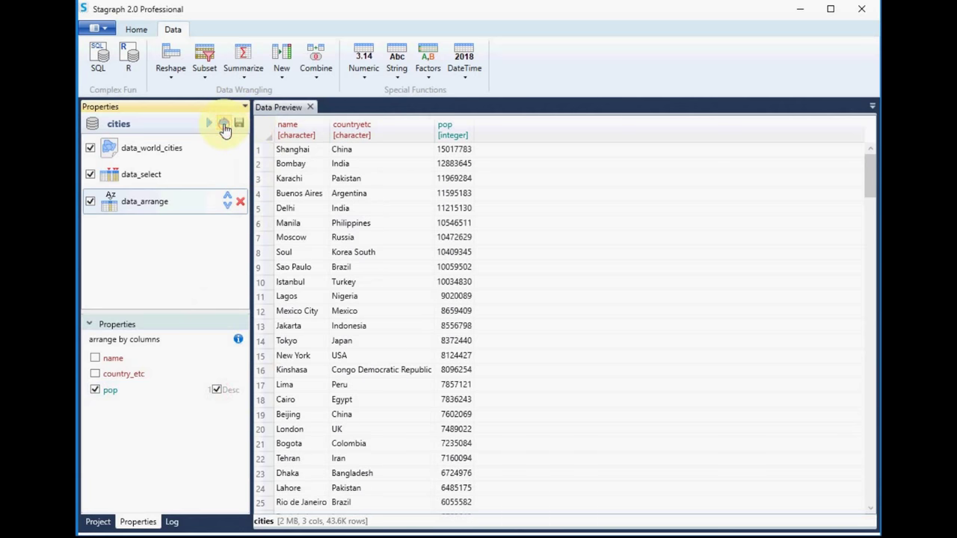
left_click(344, 166)
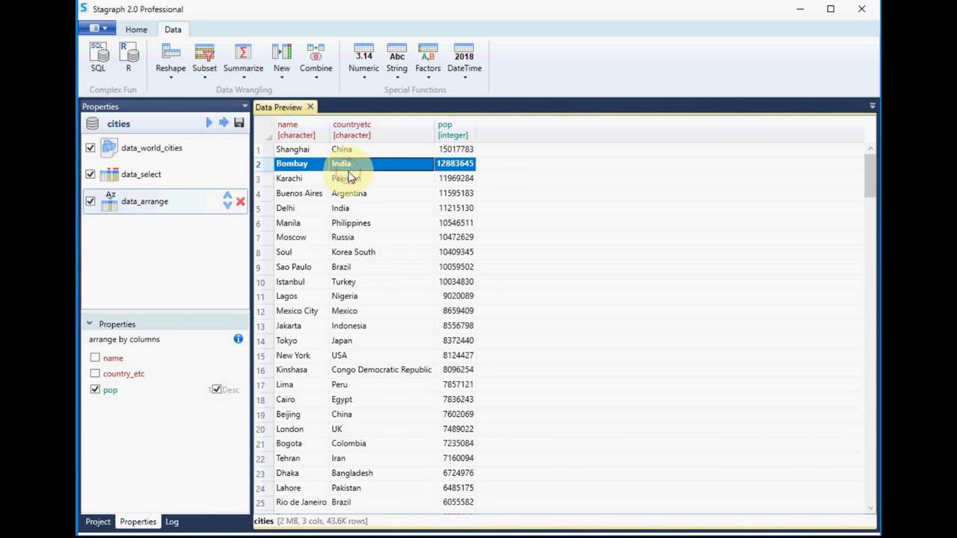
- Add a Filter step with the condition pop > 5000000 and refresh the data preview
left_click(124, 282)
left_click(206, 66)
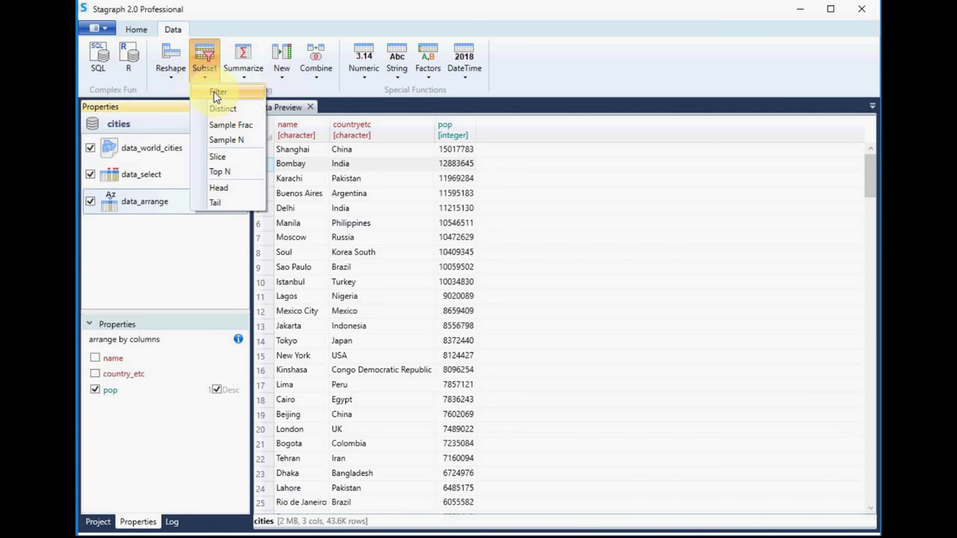
left_click(216, 92)
left_click(103, 341)
left_click(114, 379)
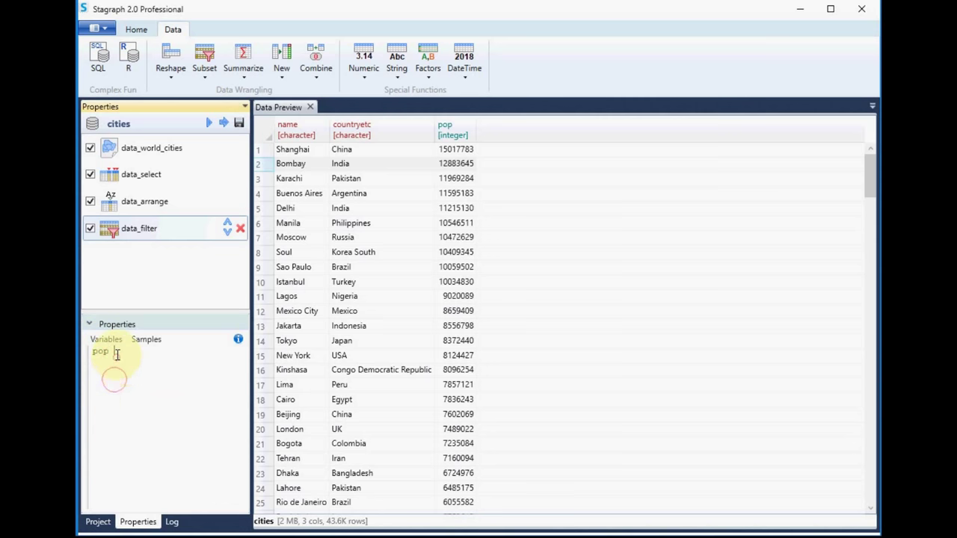
type("> 5000000")
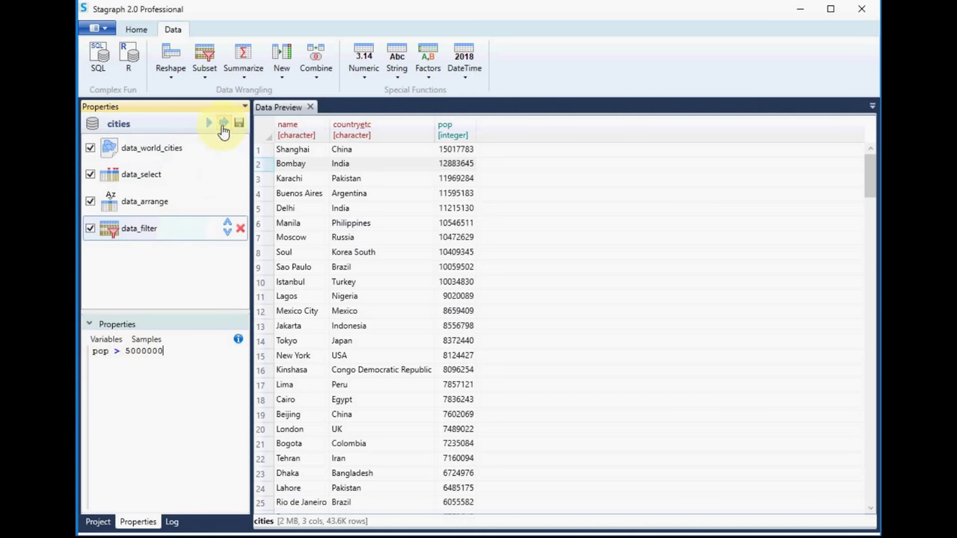
left_click(223, 124)
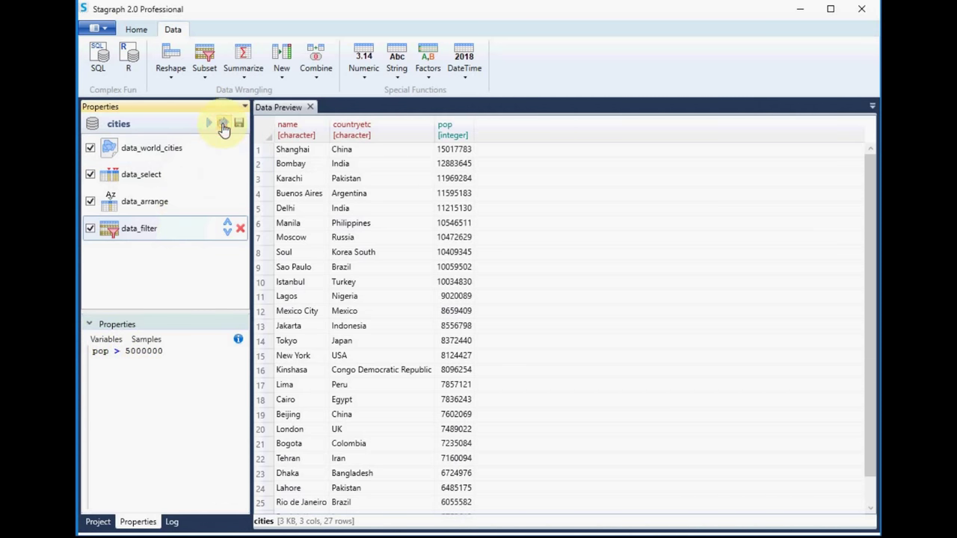
- Change the filter condition to pop > 8000000 and refresh the data preview
left_click(133, 350)
key("BackSpace")
type("8")
left_click(223, 124)
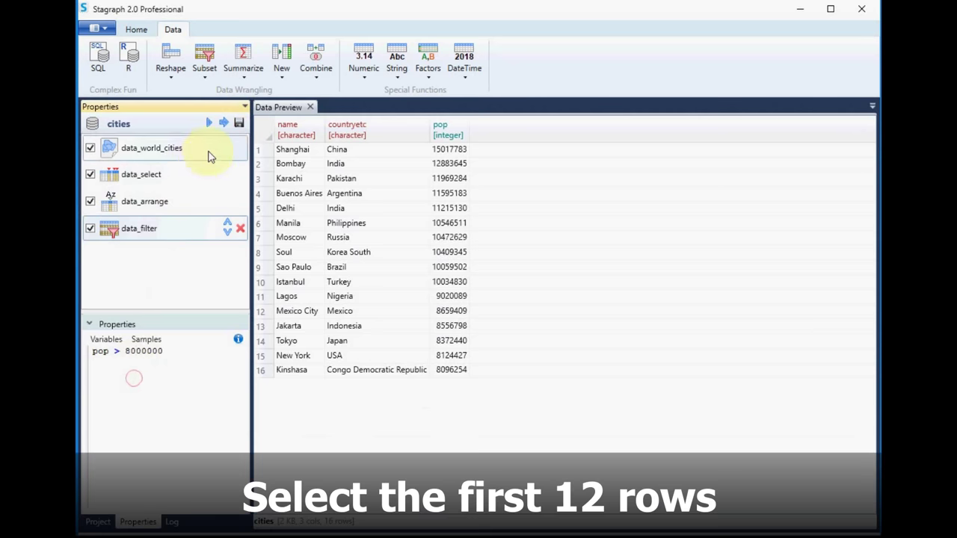
- Add a Head step keeping the first 12 rows and refresh the data preview
left_click(218, 76)
left_click(218, 188)
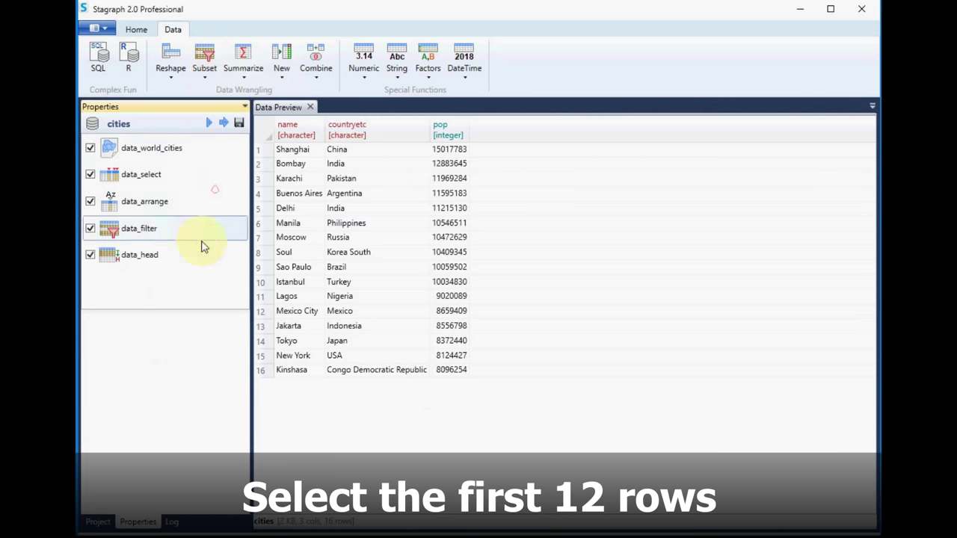
left_click(170, 256)
left_click(223, 122)
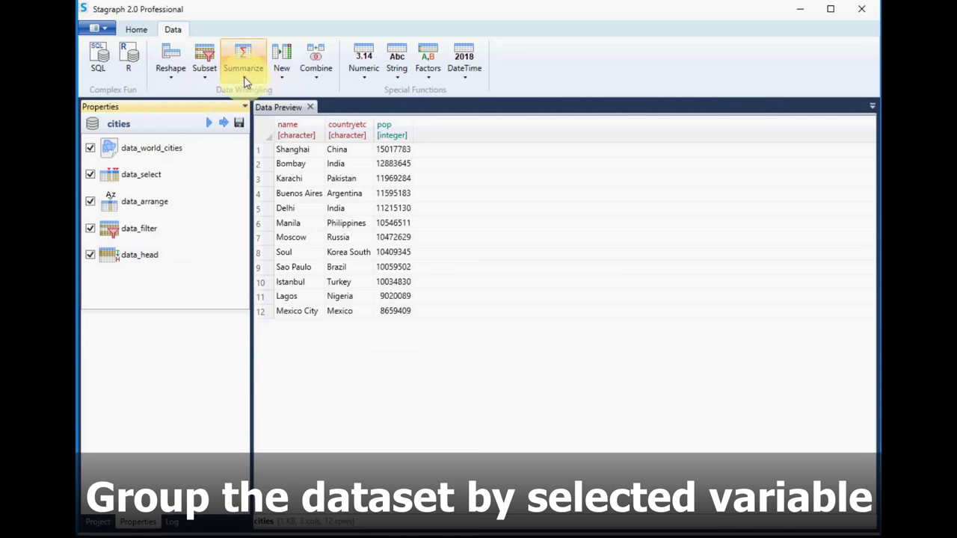
- Add a Group step that groups the cities dataset by country_etc
left_click(244, 68)
left_click(248, 93)
left_click(125, 282)
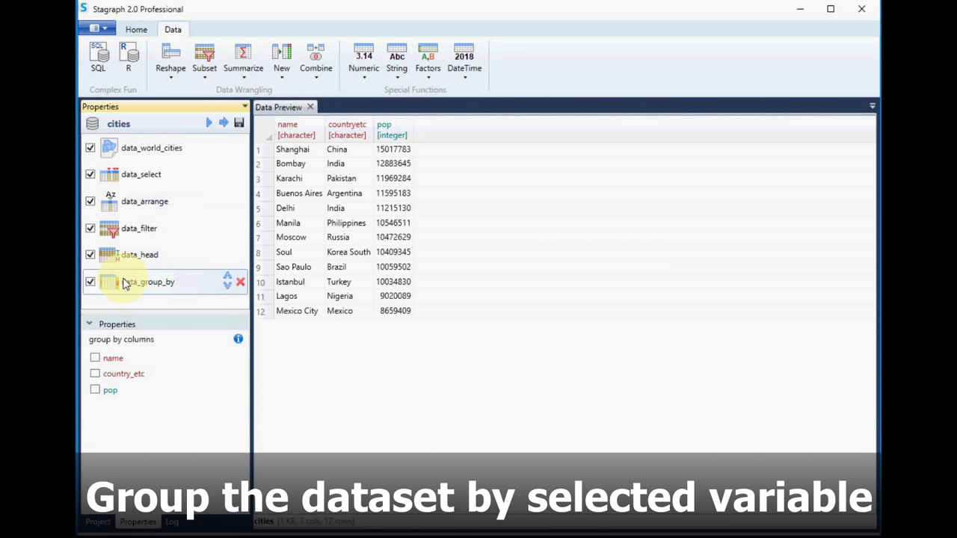
left_click(94, 374)
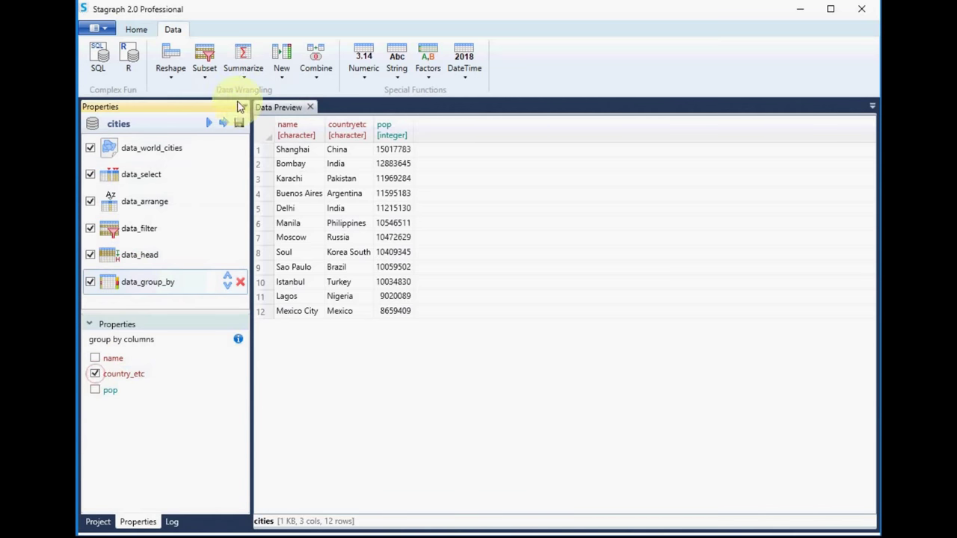
- Add a Summarize At step computing the mean of pop, and refresh the data preview
left_click(244, 66)
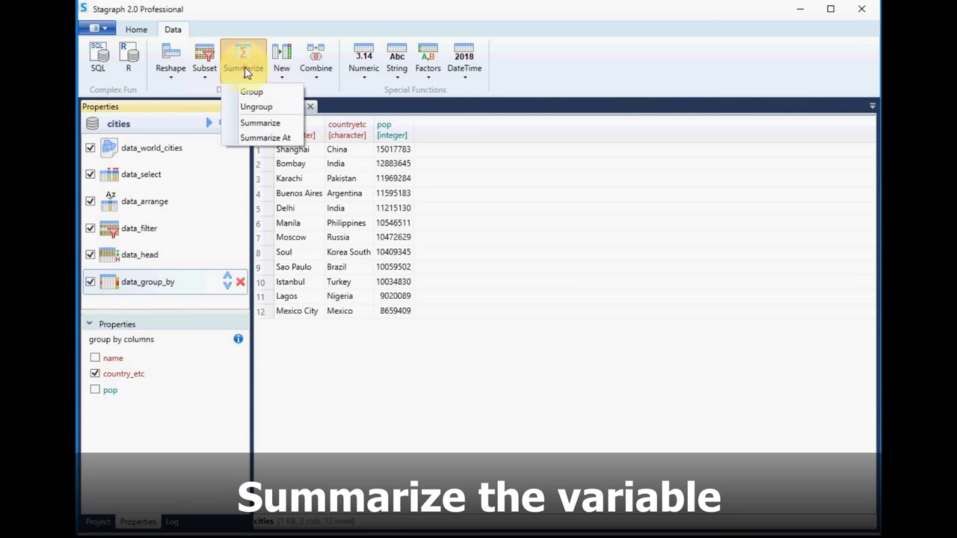
left_click(250, 139)
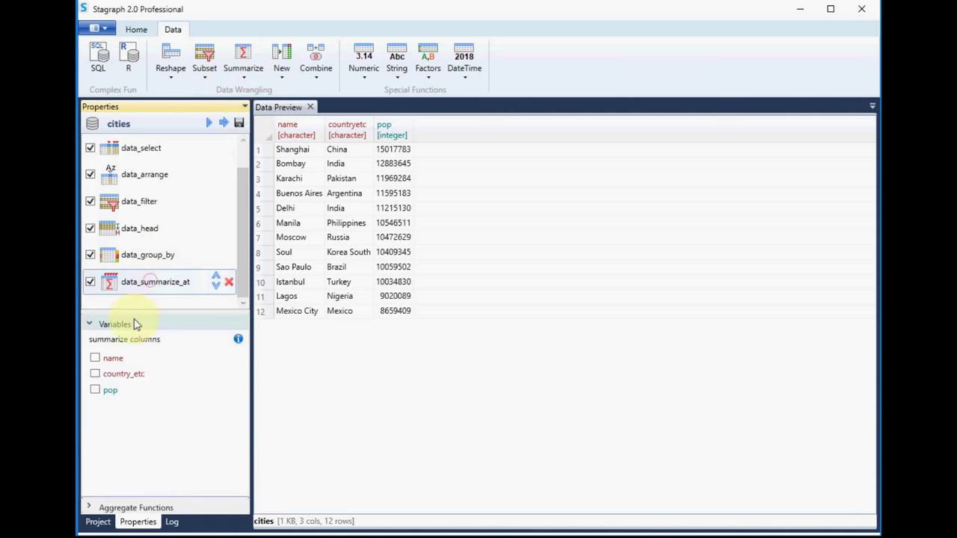
left_click(95, 390)
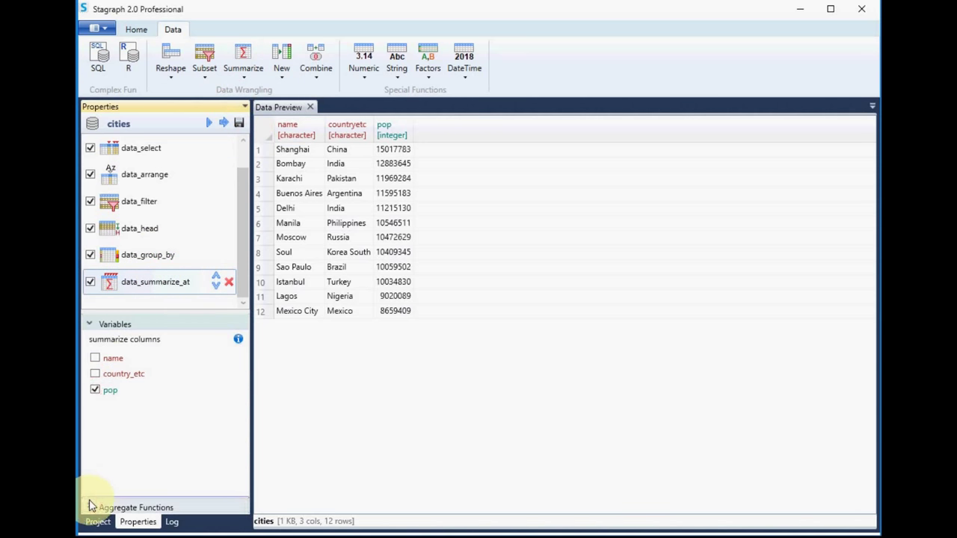
left_click(89, 507)
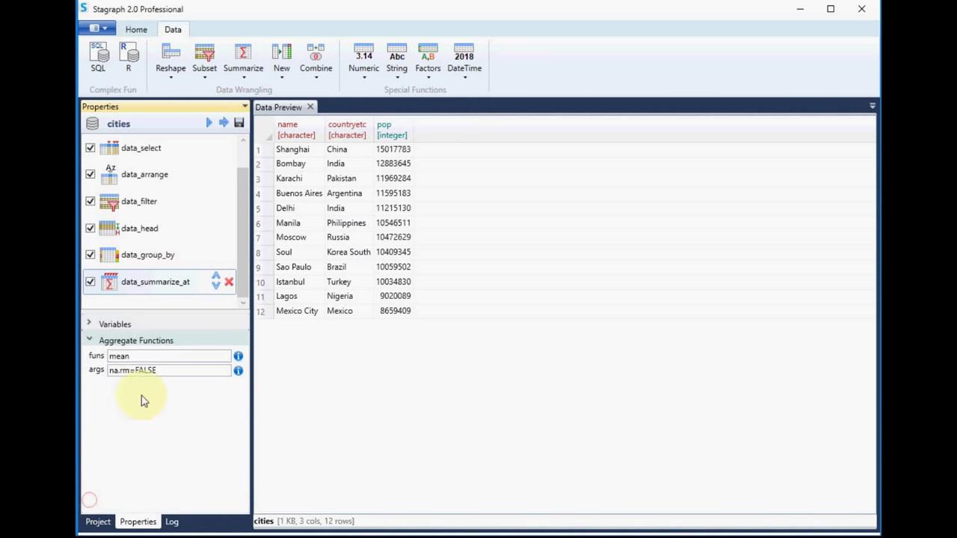
left_click(223, 124)
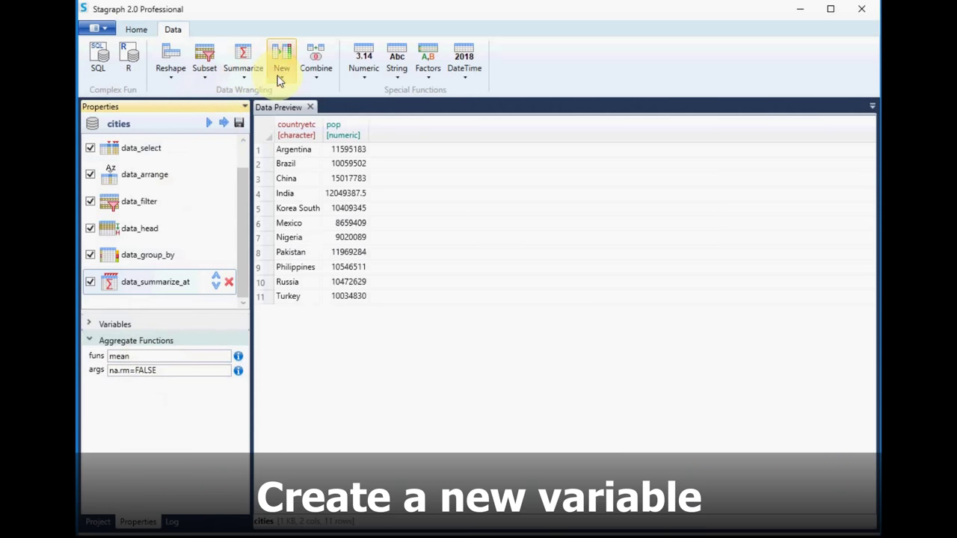
- Add a Mutate step defining new_pop = log(pop /1000) and refresh the data preview
left_click(279, 79)
left_click(288, 104)
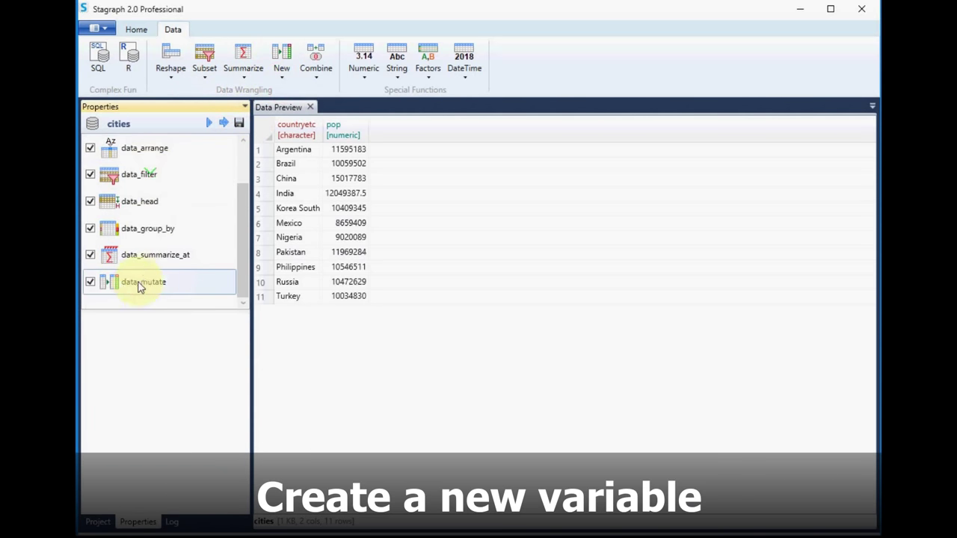
left_click(139, 288)
left_click(92, 350)
type("new_pop = pop /1")
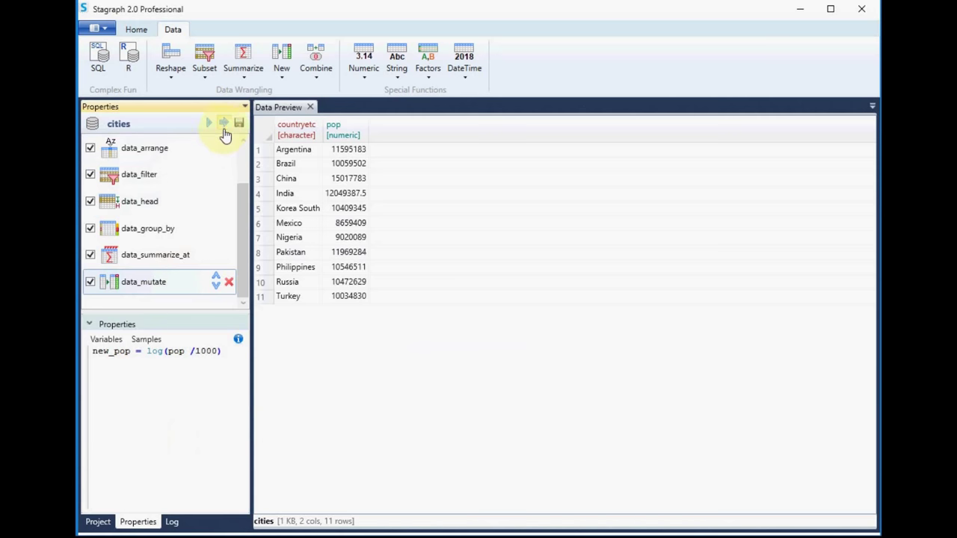
left_click(225, 126)
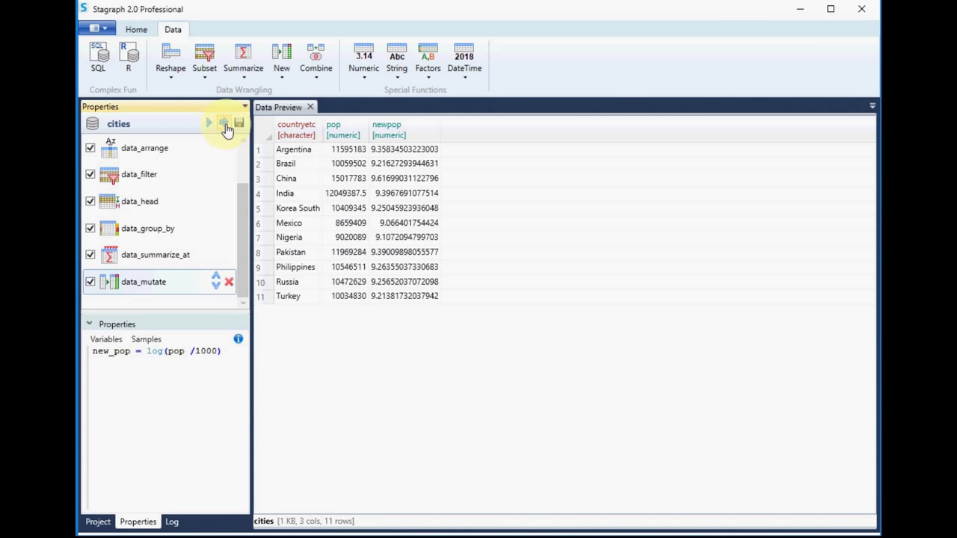
- Round the new variable to two decimals with new_pop = round(log(pop /1000),2) and refresh the data preview
left_click(147, 359)
type("round(")
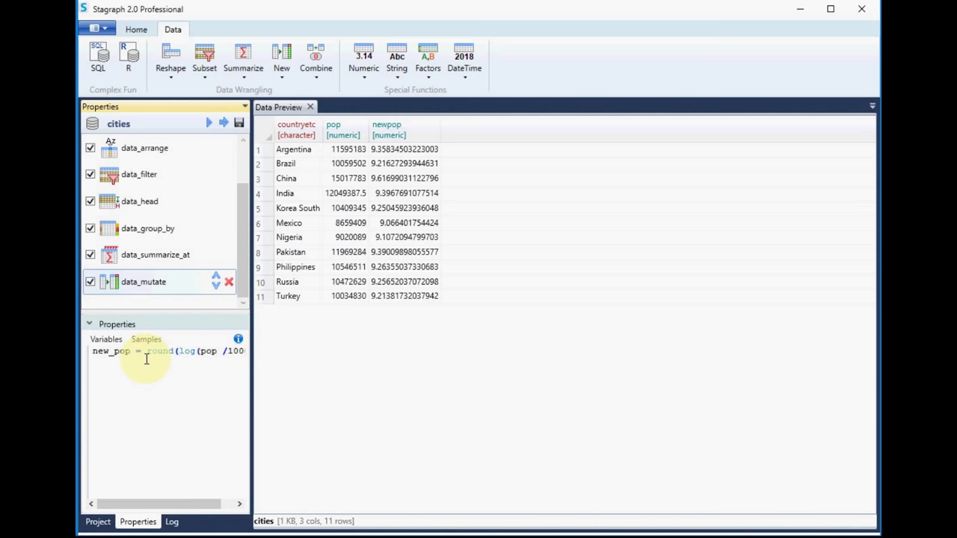
key("End")
type(",2)")
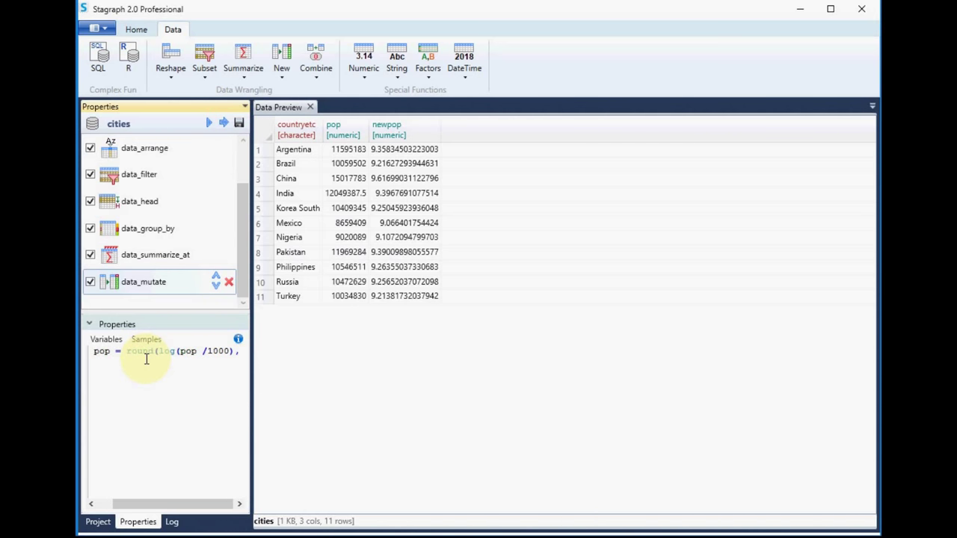
left_click(208, 123)
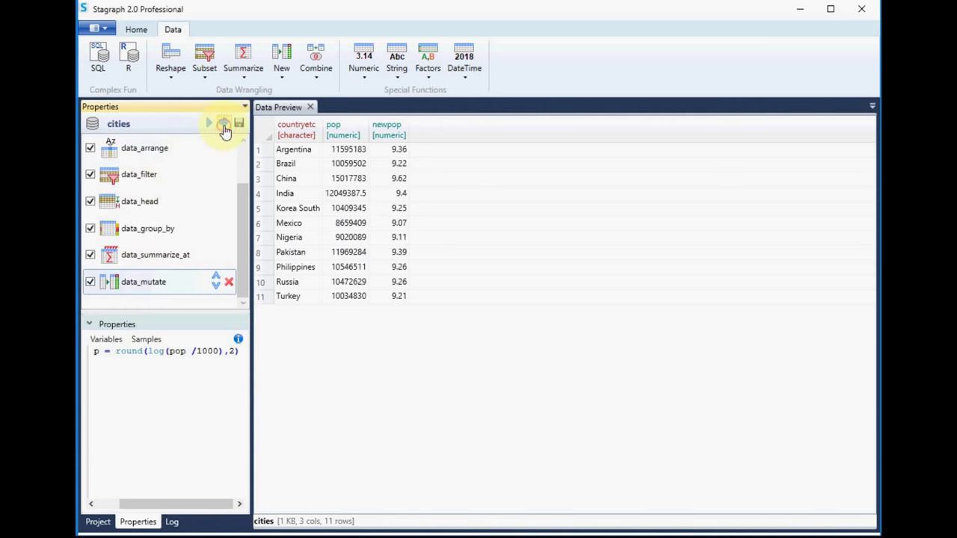
left_click(181, 396)
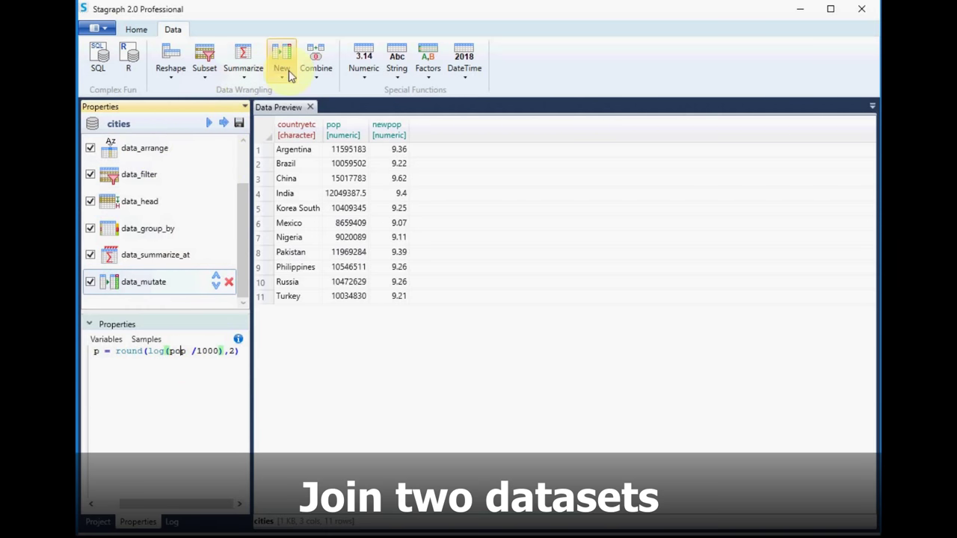
- Add a Join step, set its type to Full Join and choose Data3 as the y dataset
left_click(317, 72)
left_click(320, 90)
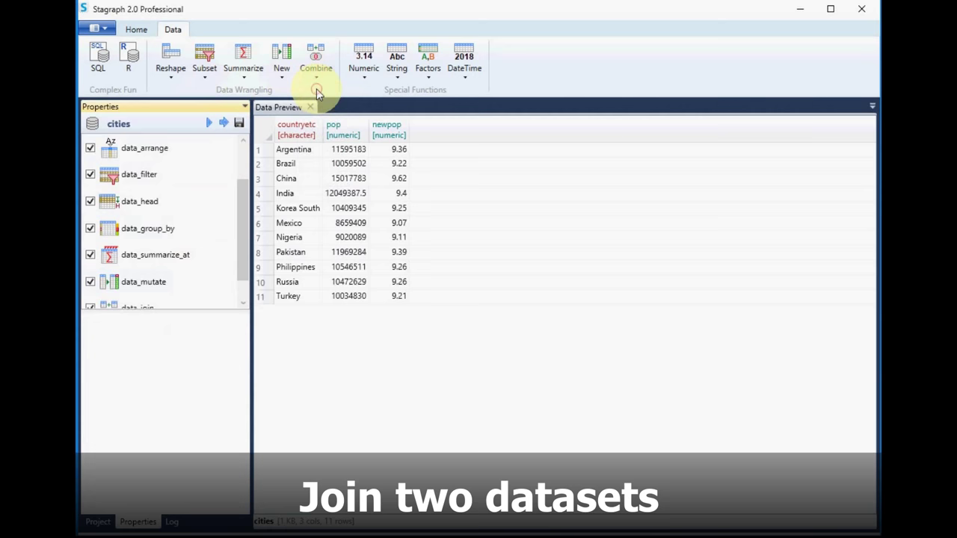
left_click(138, 280)
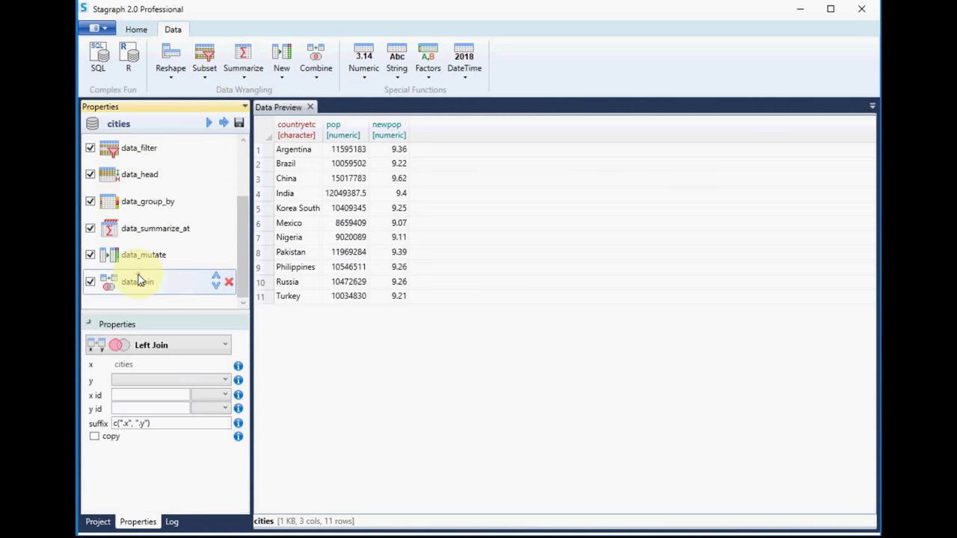
left_click(153, 348)
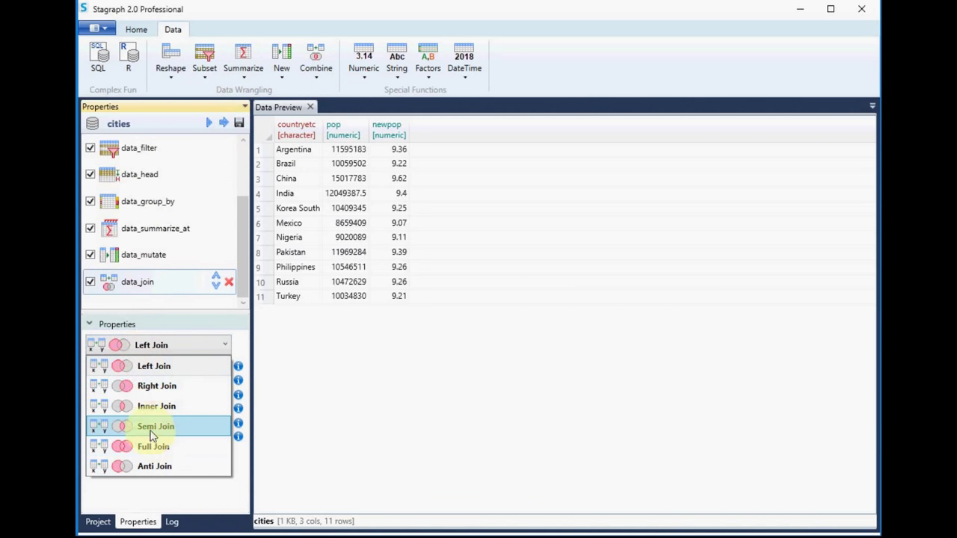
left_click(150, 446)
left_click(138, 383)
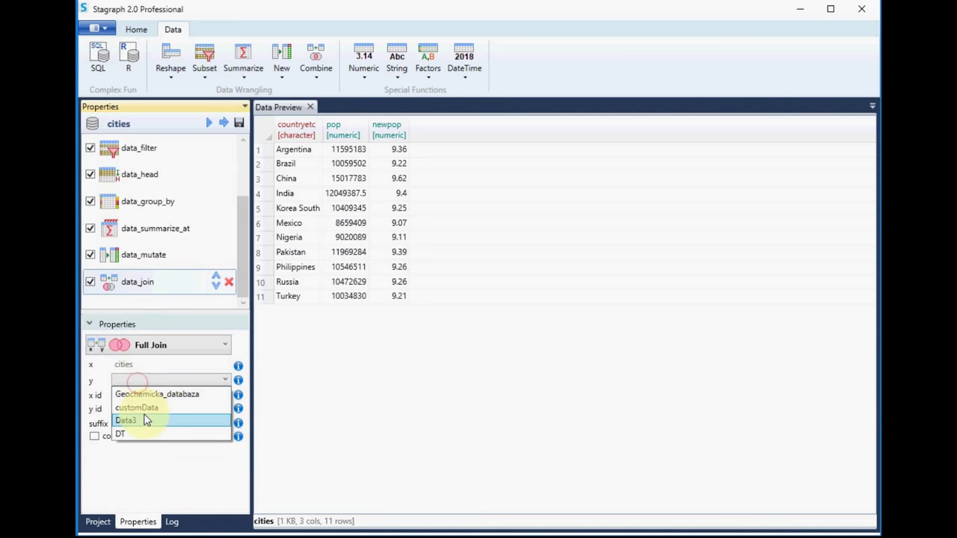
left_click(141, 420)
- Set the join keys to country_etc for x and color for y
left_click(225, 395)
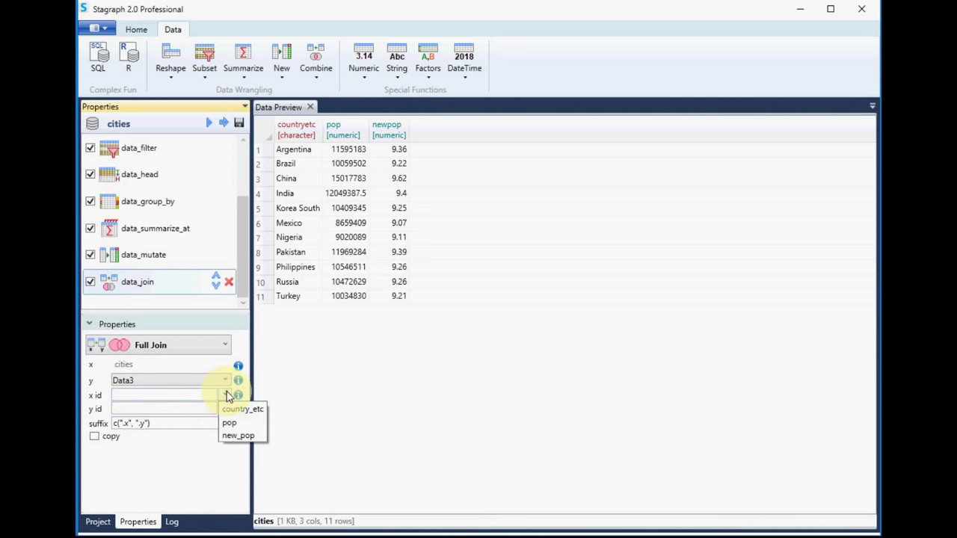
left_click(228, 409)
left_click(225, 409)
left_click(228, 449)
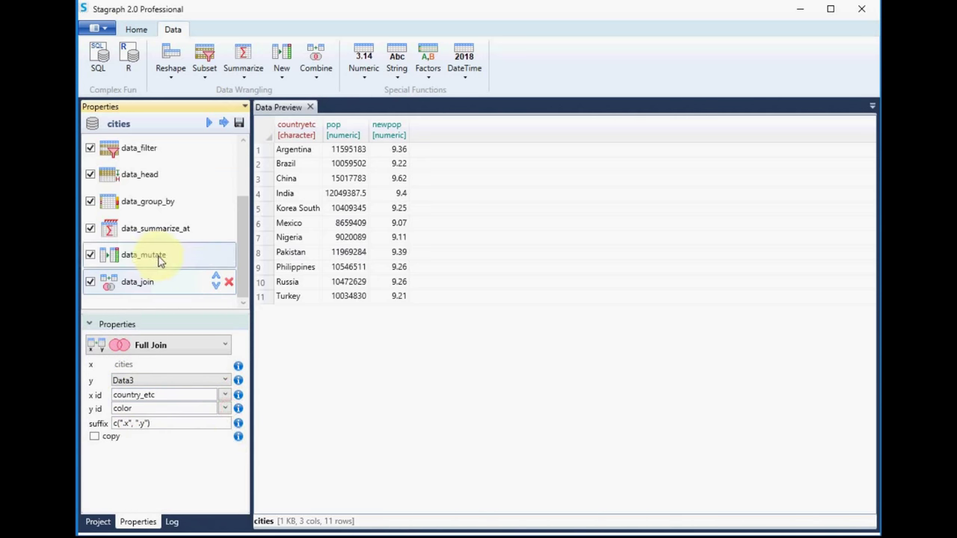
- Delete the wrangling steps from the cities dataset, keeping only data_world_cities, and show its data preview
left_click(229, 282)
left_click(476, 399)
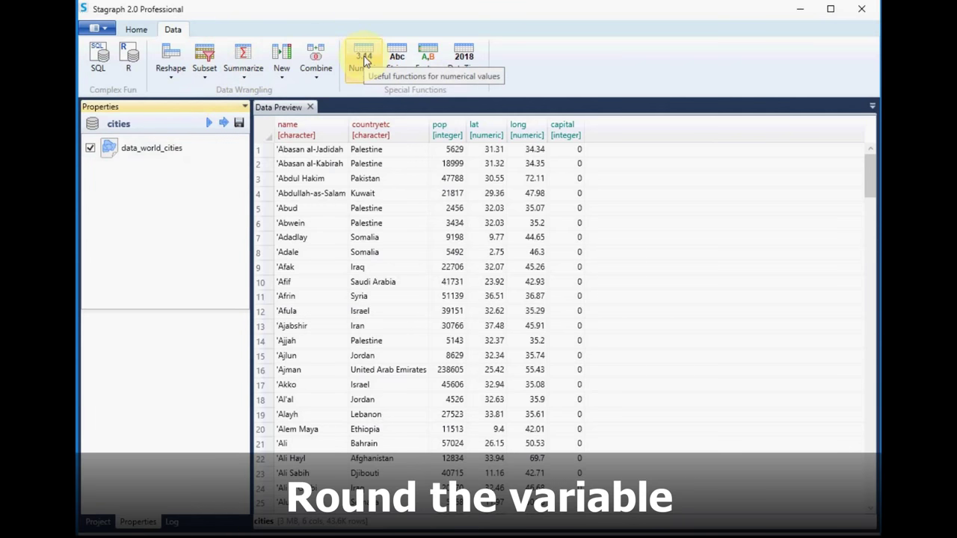
- Add a numeric Round step for the lat variable with 0 digits and refresh the data preview
left_click(364, 64)
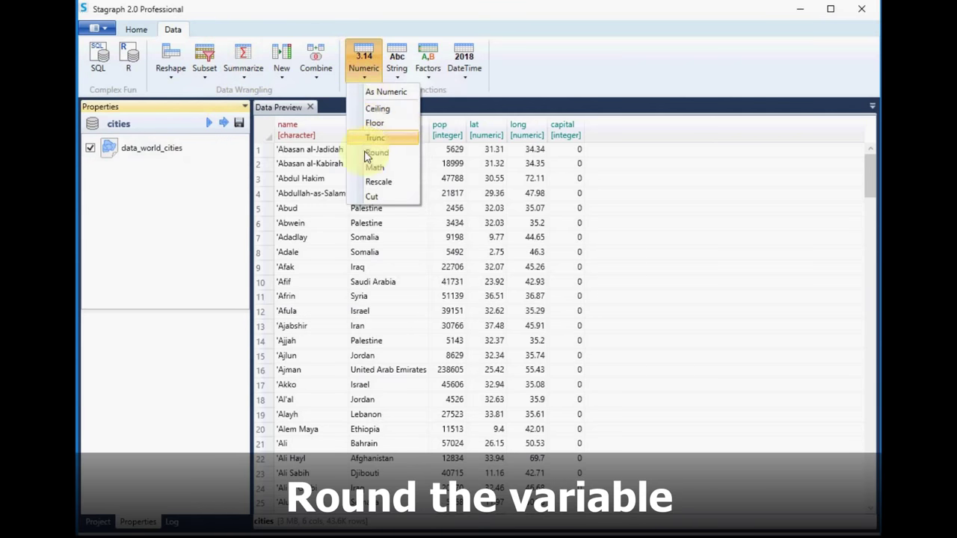
left_click(366, 153)
left_click(172, 341)
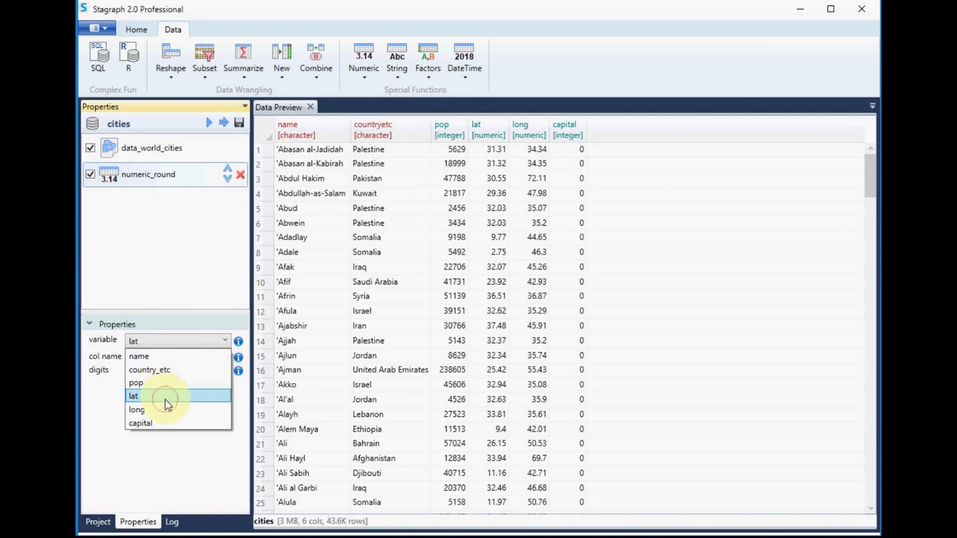
left_click(167, 398)
left_click(226, 126)
- Add a second numeric Round step for the long variable with 0 digits and refresh the data preview
left_click(363, 60)
left_click(367, 149)
left_click(141, 340)
left_click(148, 410)
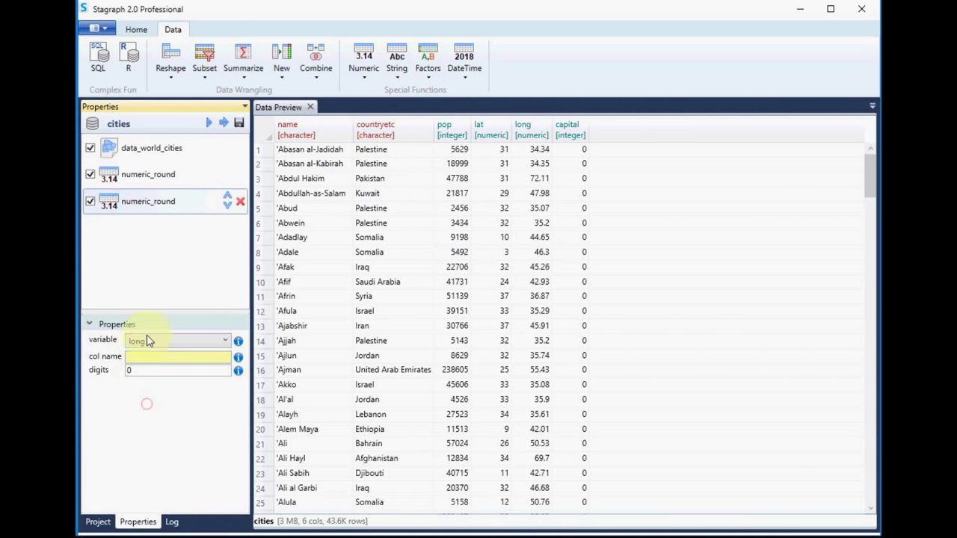
left_click(224, 126)
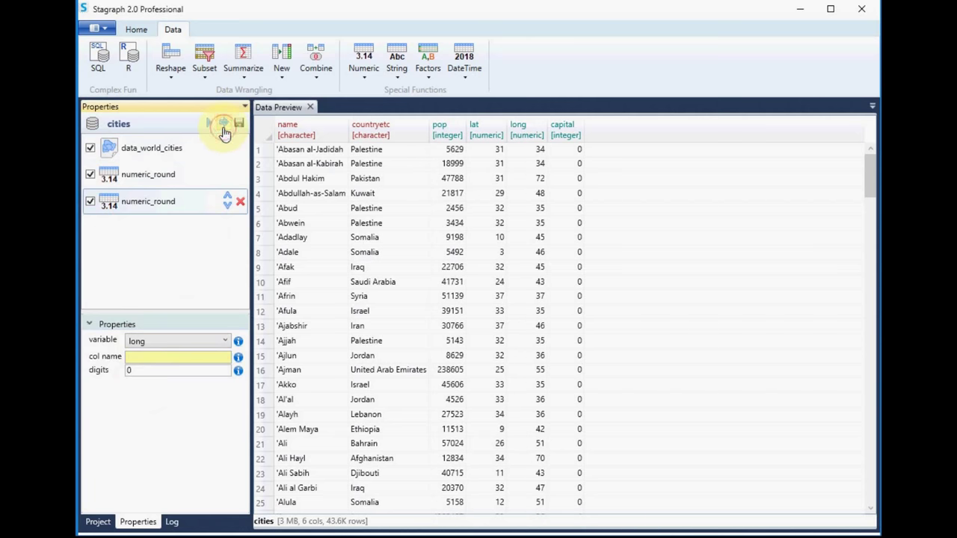
- Add a numeric Cut step that divides pop into 10 intervals by number, with cut_pop as the column name
left_click(363, 75)
left_click(372, 196)
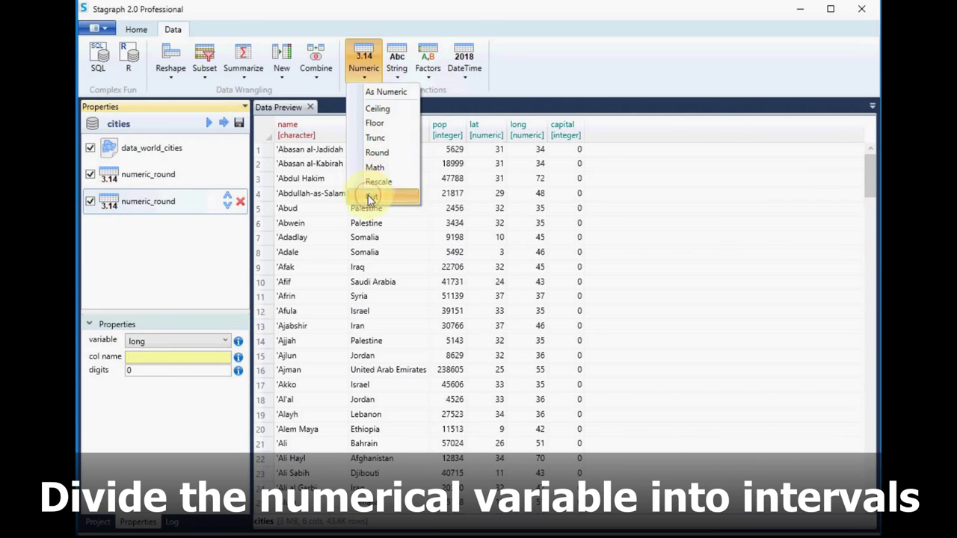
left_click(108, 232)
left_click(154, 340)
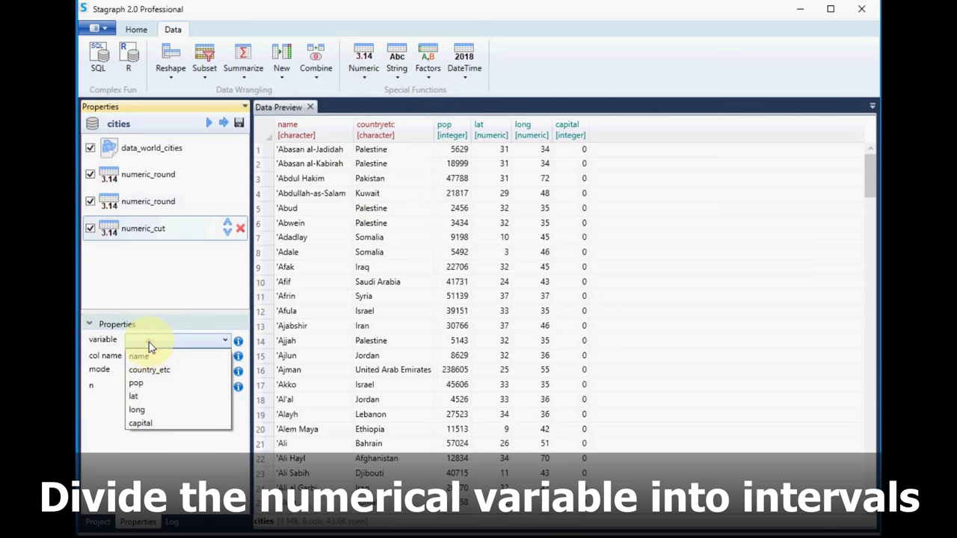
left_click(154, 385)
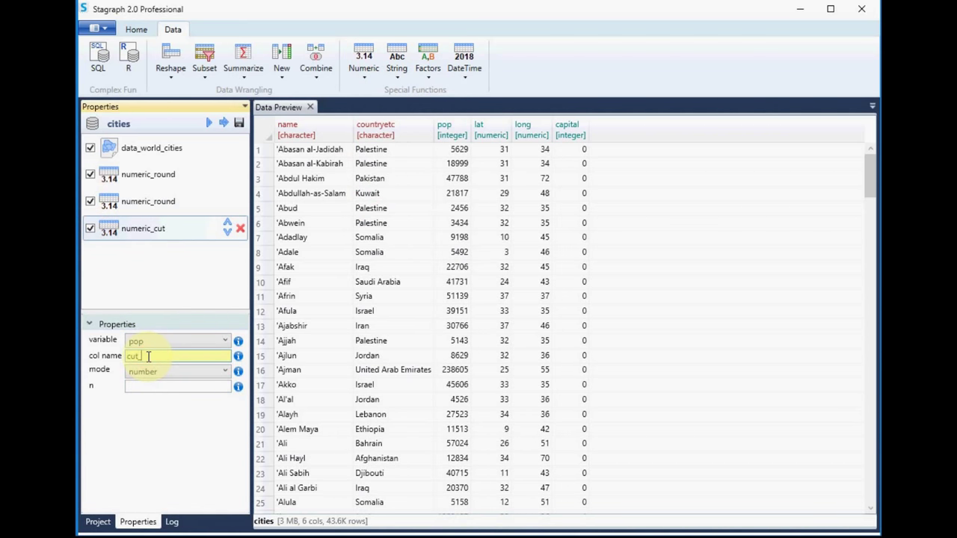
left_click(155, 388)
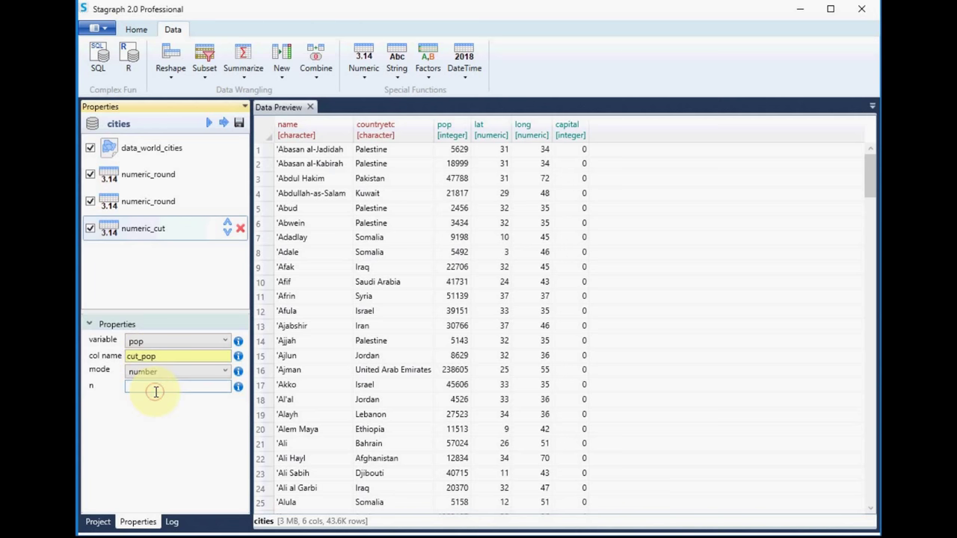
type("10")
- Refresh the data preview with the Cut step applied, and disable numeric_cut with another preview refresh
left_click(224, 122)
left_click_drag(871, 178, 854, 154)
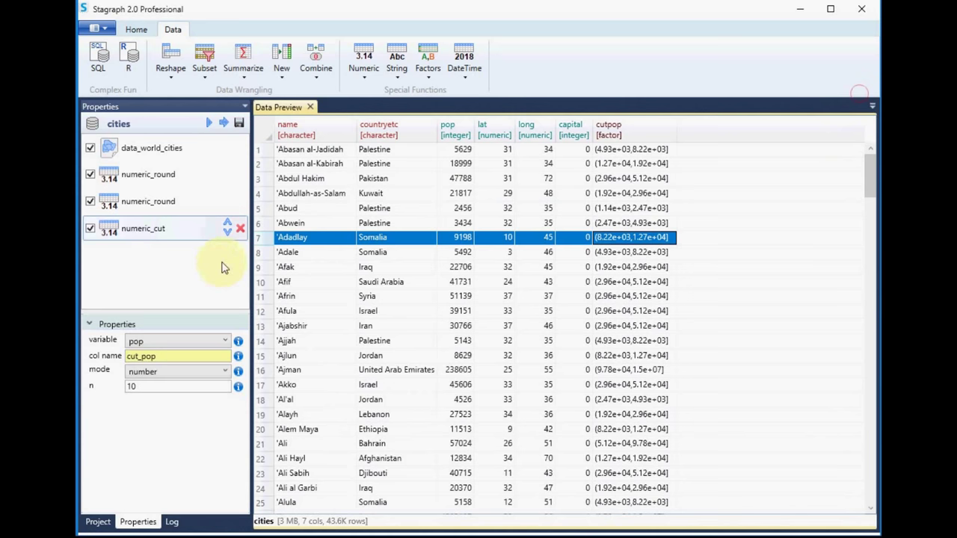
left_click(90, 229)
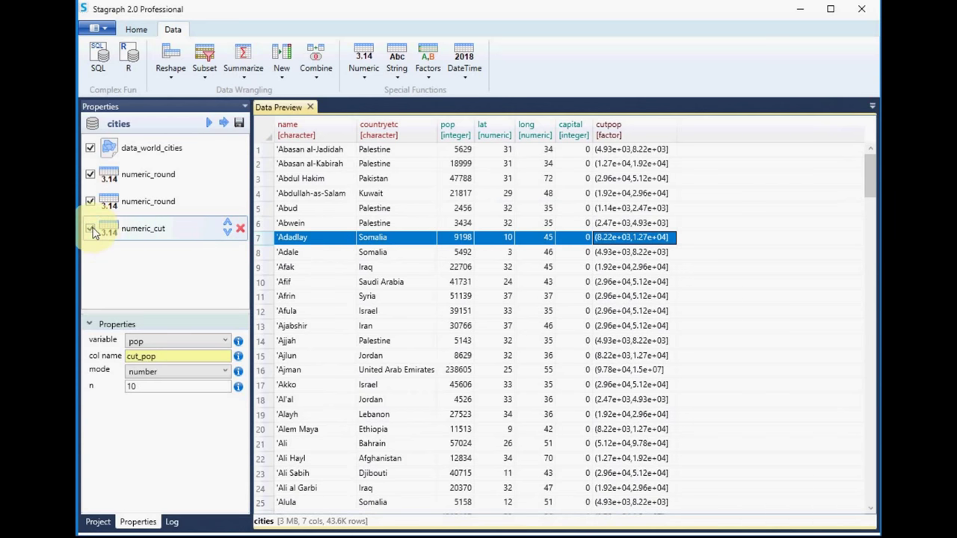
left_click(225, 124)
- Add a String c step that combines country_etc and name into the column new_col
left_click(395, 64)
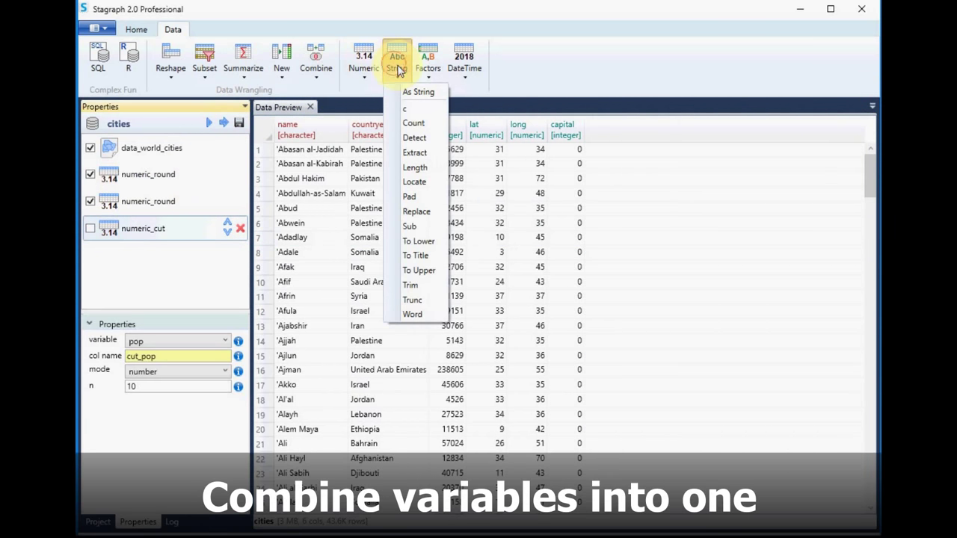
left_click(399, 116)
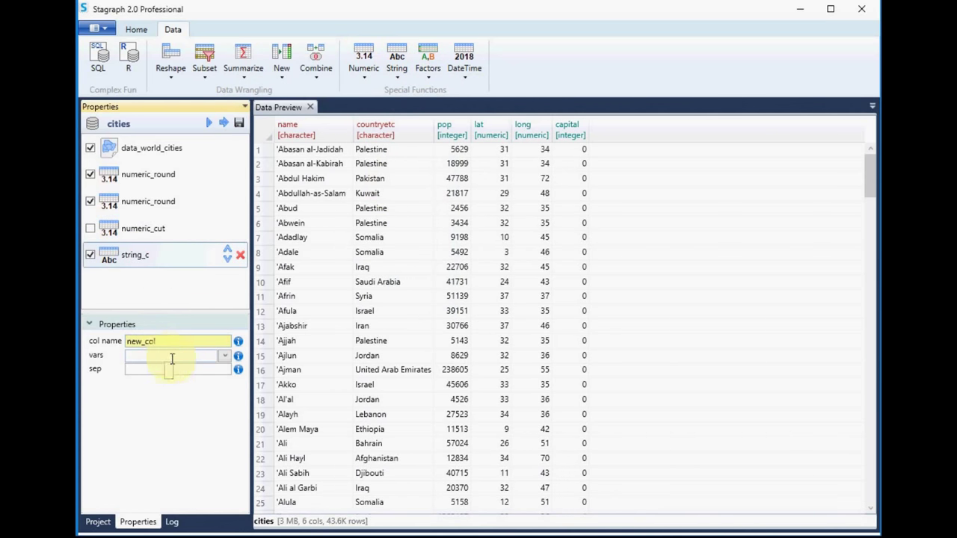
left_click(224, 358)
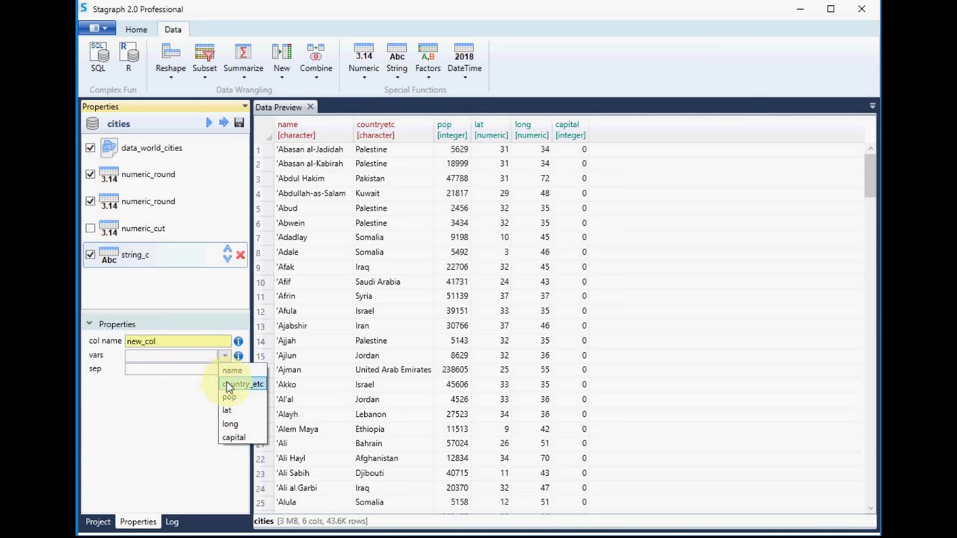
left_click(231, 385)
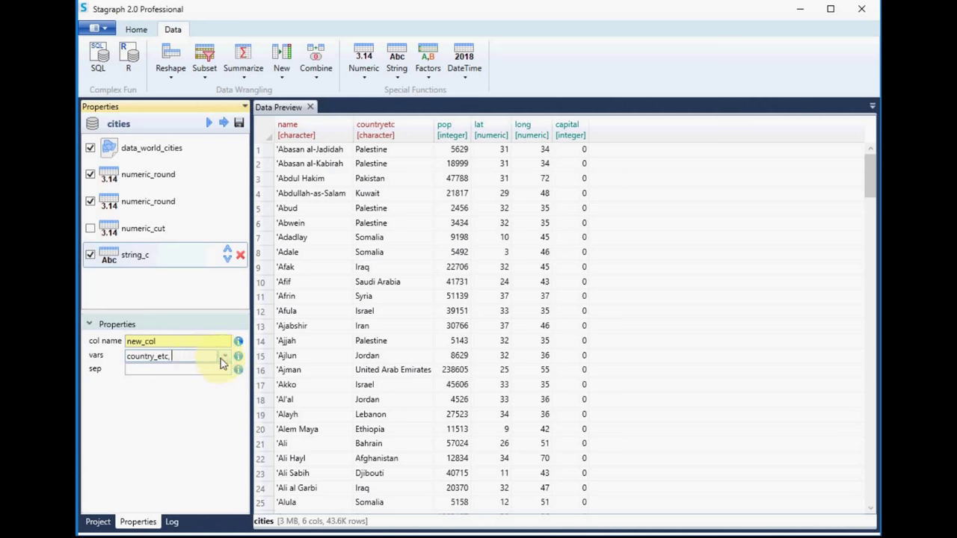
left_click(224, 358)
left_click(230, 372)
- Set the separator of the string_c step to " - " and check the combined column in the refreshed data preview
left_click(202, 370)
type("\" - \"")
left_click(224, 123)
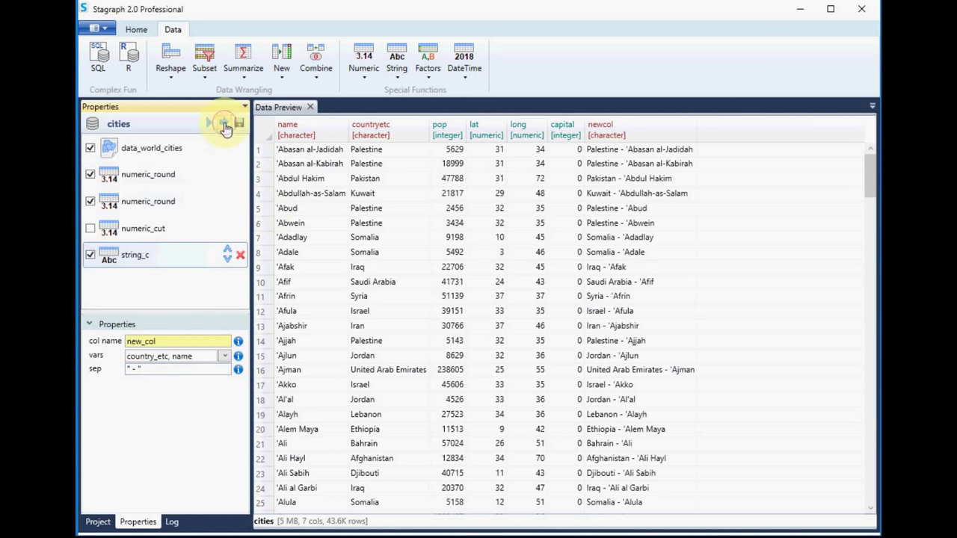
scroll(651, 394, "down", 10)
scroll(651, 393, "up", 15)
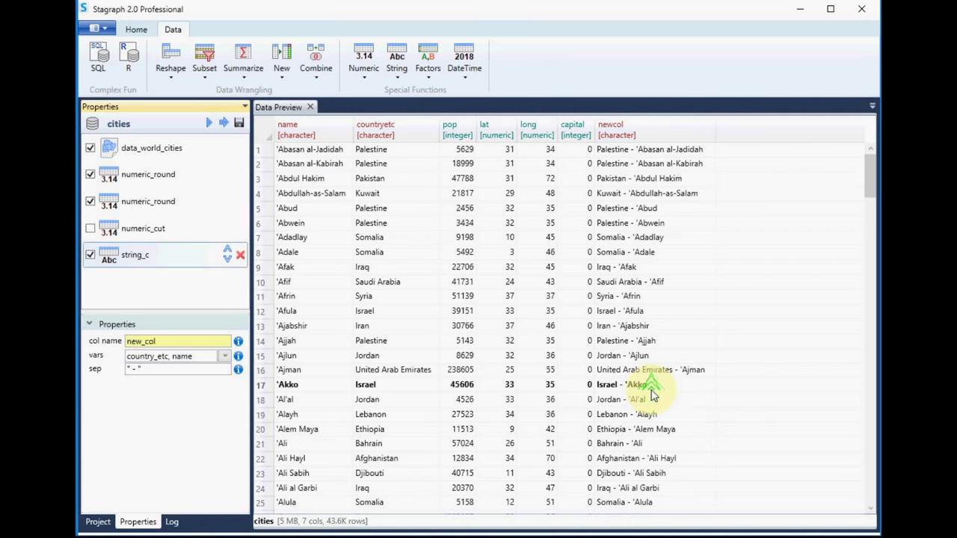
- Add a String Locate step for new_col with column name new_col2, and open the Regular Expression Editor for its pattern
left_click(400, 65)
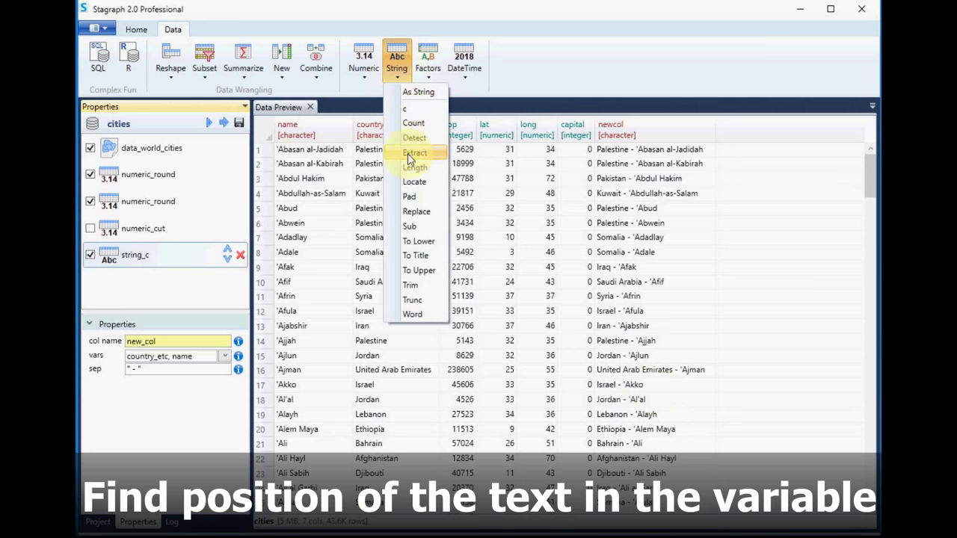
left_click(414, 181)
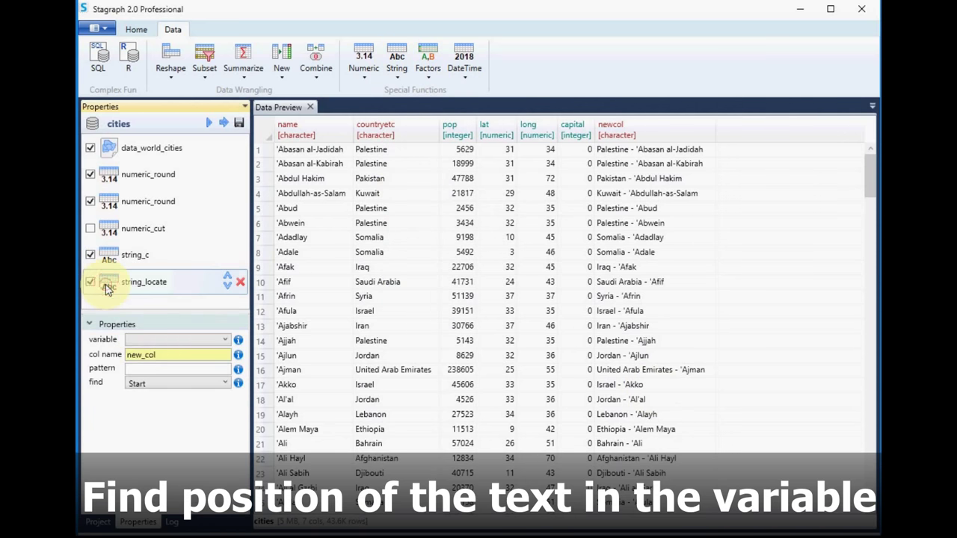
left_click(154, 340)
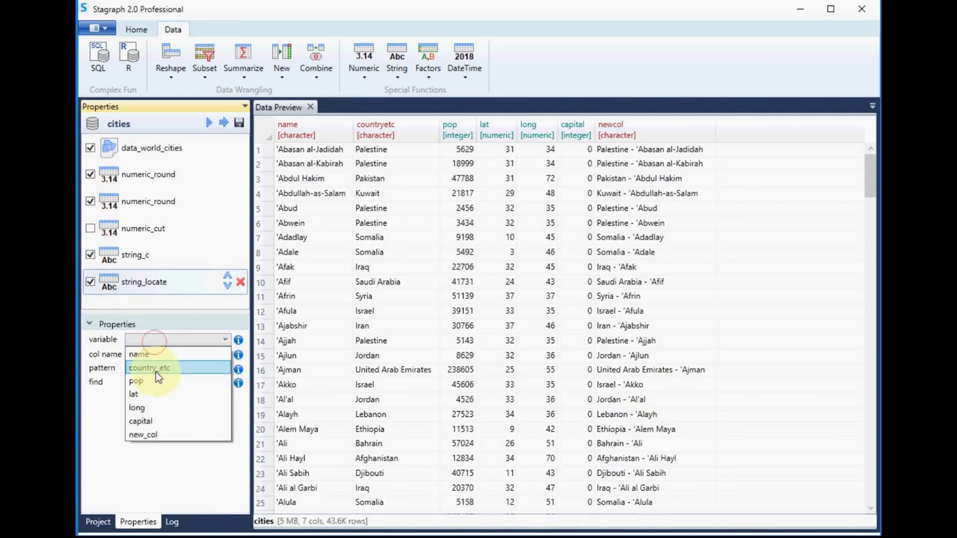
left_click(162, 433)
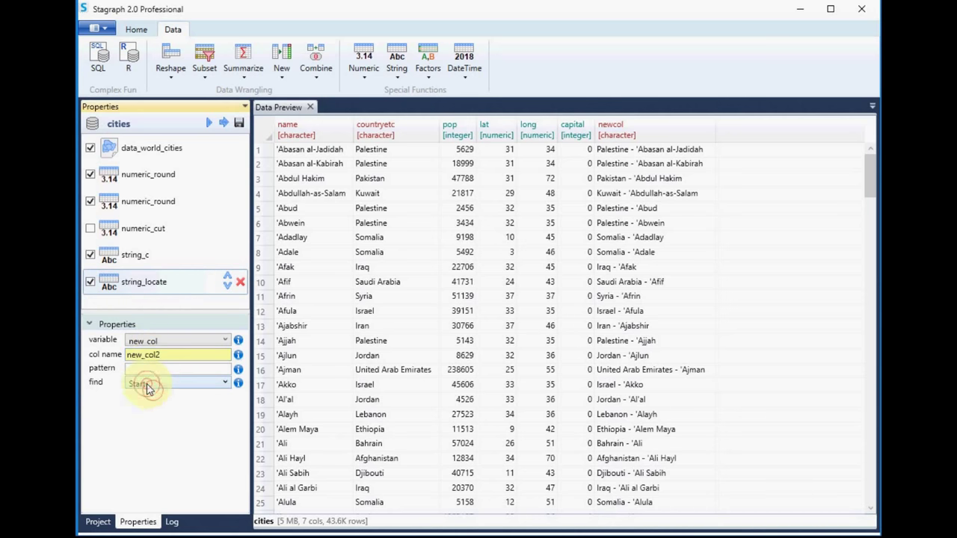
right_click(138, 372)
left_click(199, 382)
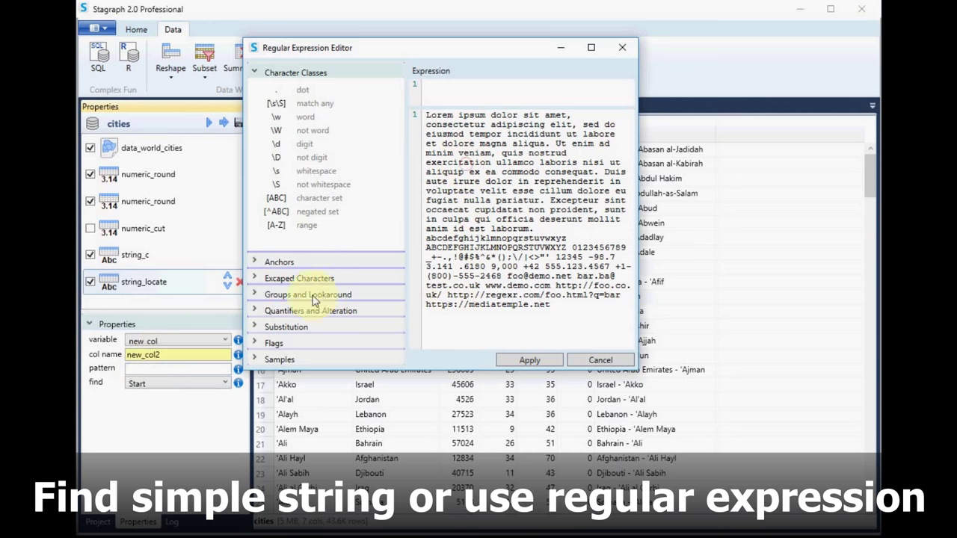
- Try the word character class \w on the sample text and clear the expression
left_click(312, 120)
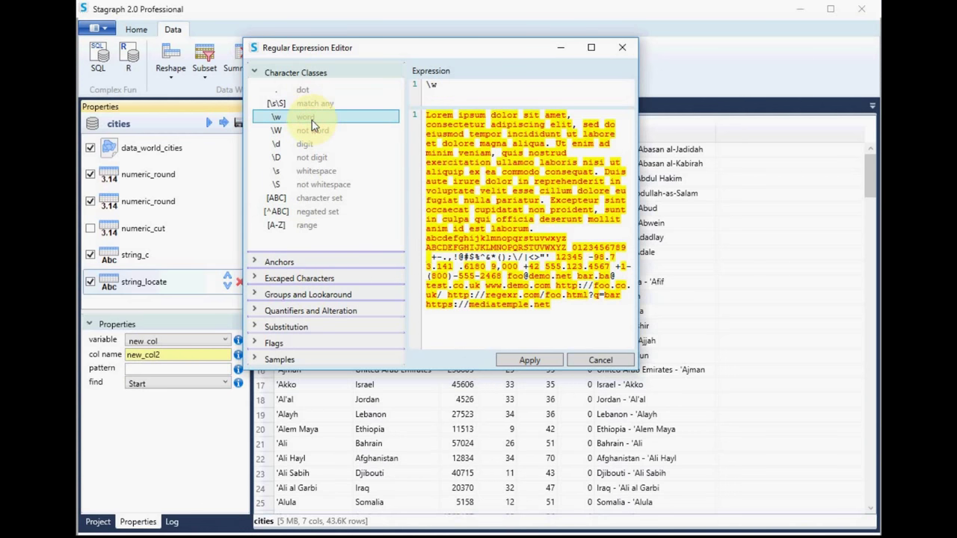
left_click(447, 83)
key("BackSpace")
key("BackSpace")
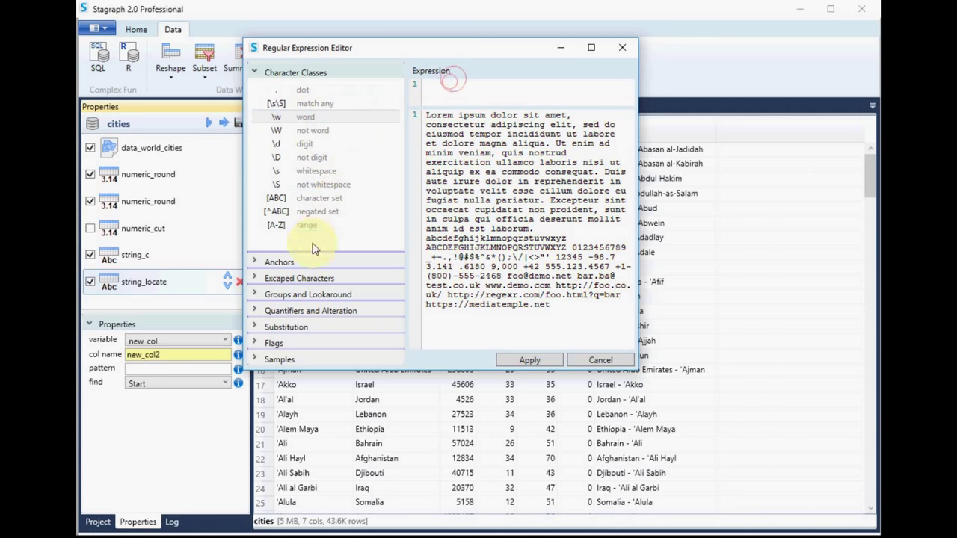
- Try the predefined email sample expression on the sample text and clear the expression
left_click(281, 360)
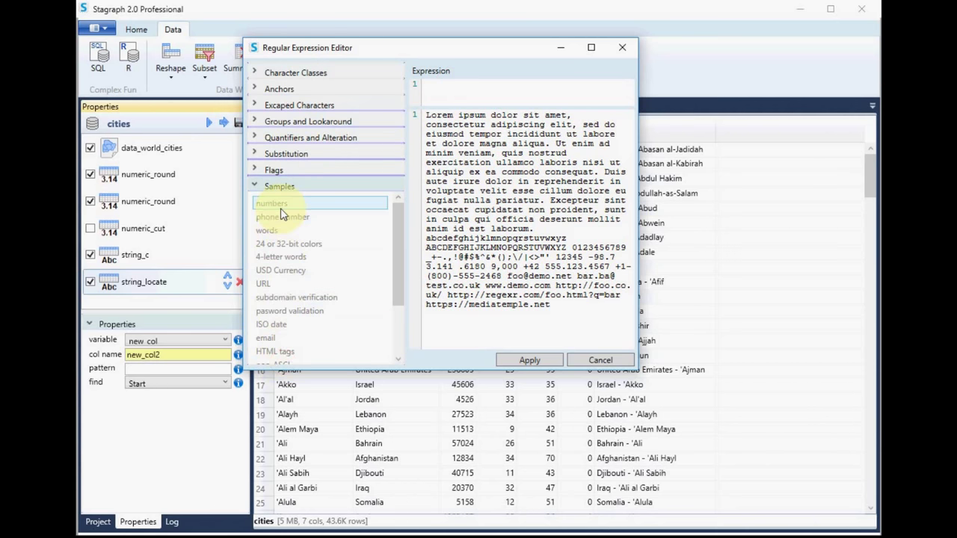
left_click_drag(394, 294, 396, 346)
left_click(302, 269)
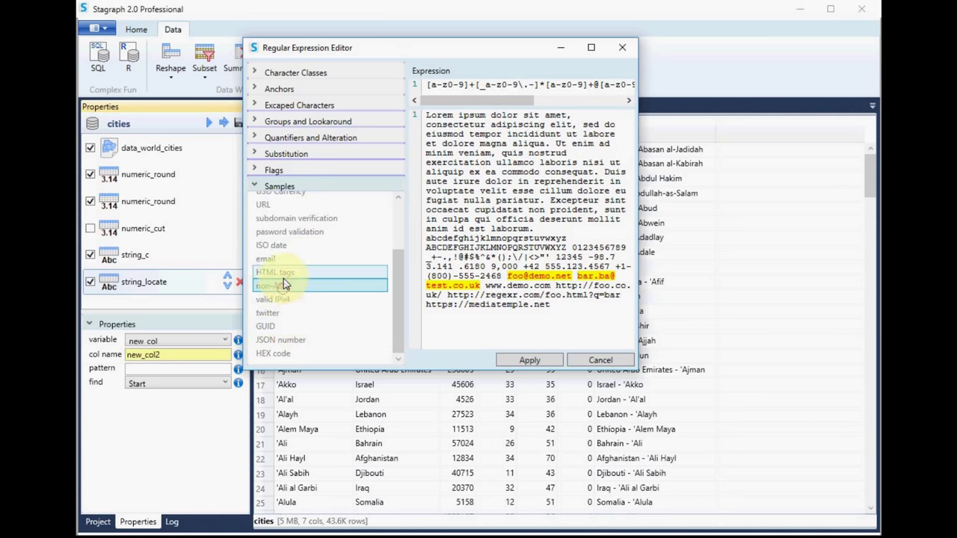
key("ctrl+a")
key("Delete")
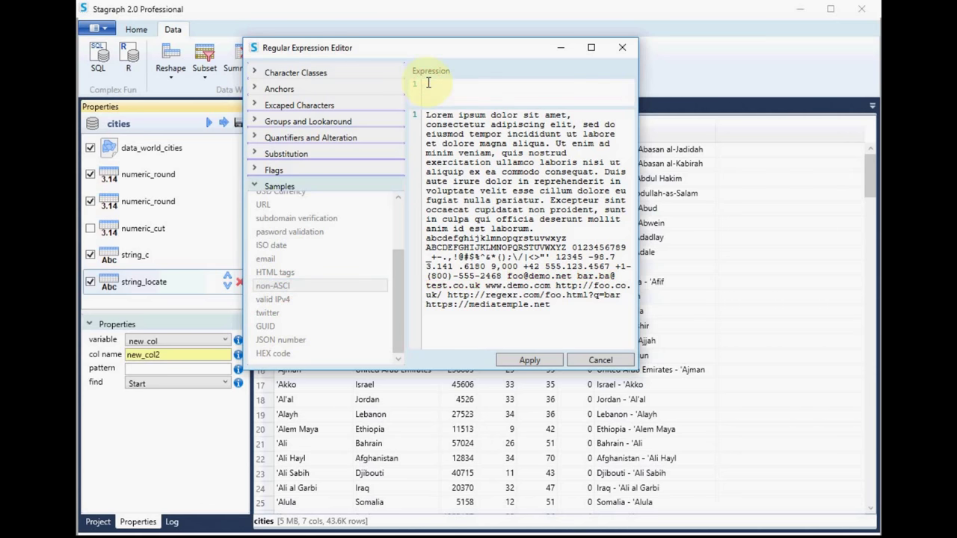
- Look through the expression categories, including groups and lookaround, quantifiers, substitution and flags, ending at the character classes
left_click(356, 89)
left_click(327, 73)
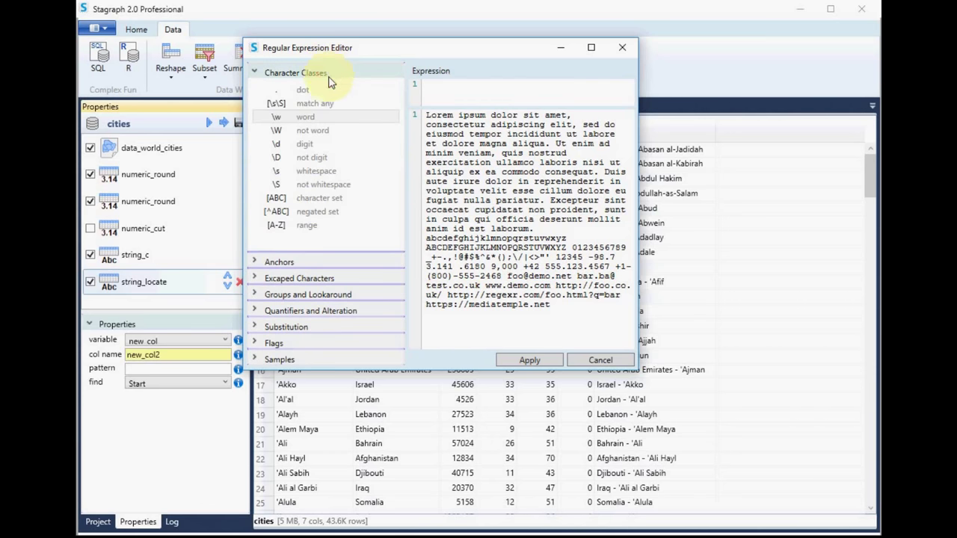
left_click(290, 295)
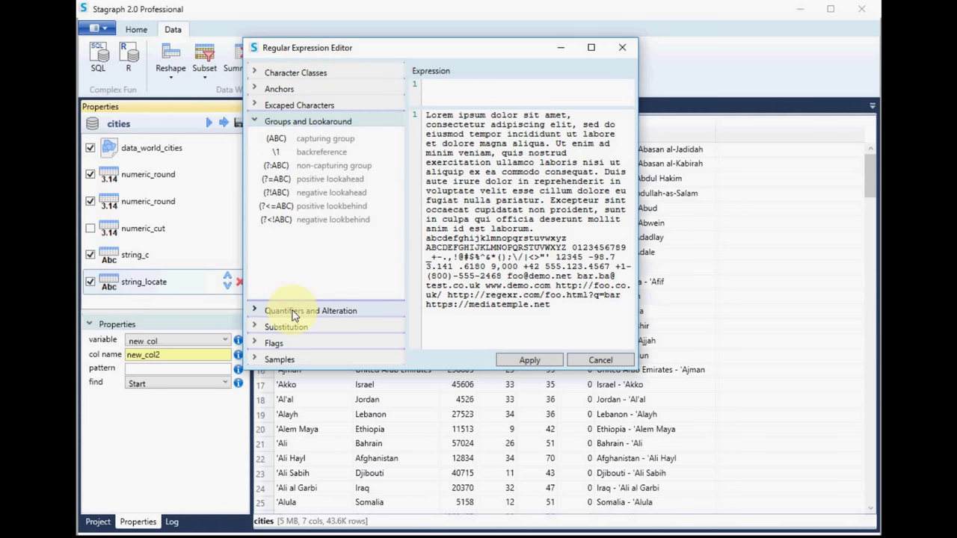
left_click(293, 312)
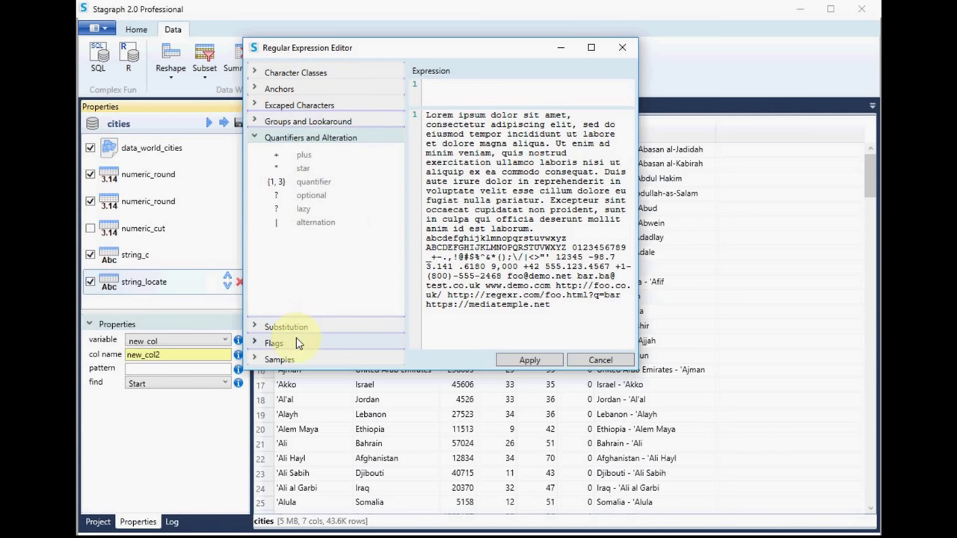
left_click(295, 326)
left_click(298, 342)
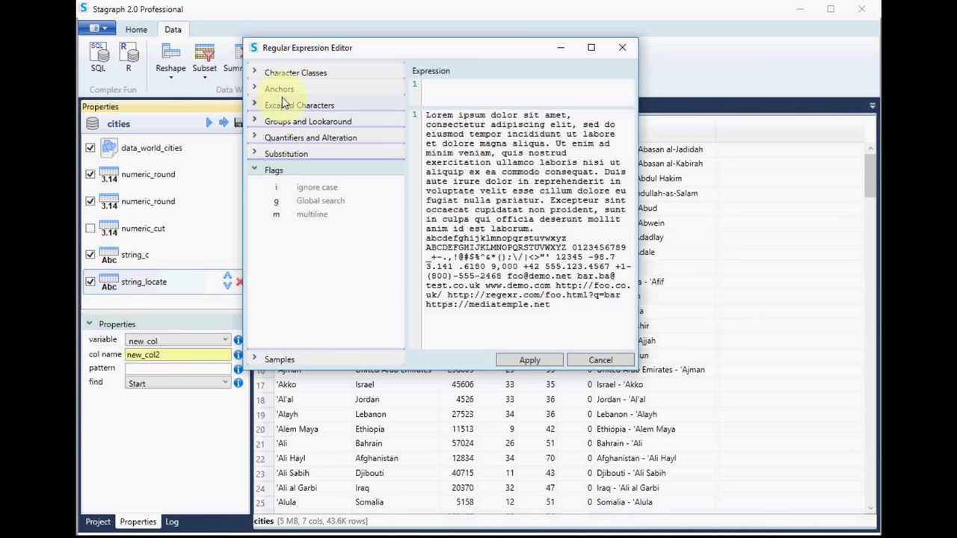
left_click(280, 73)
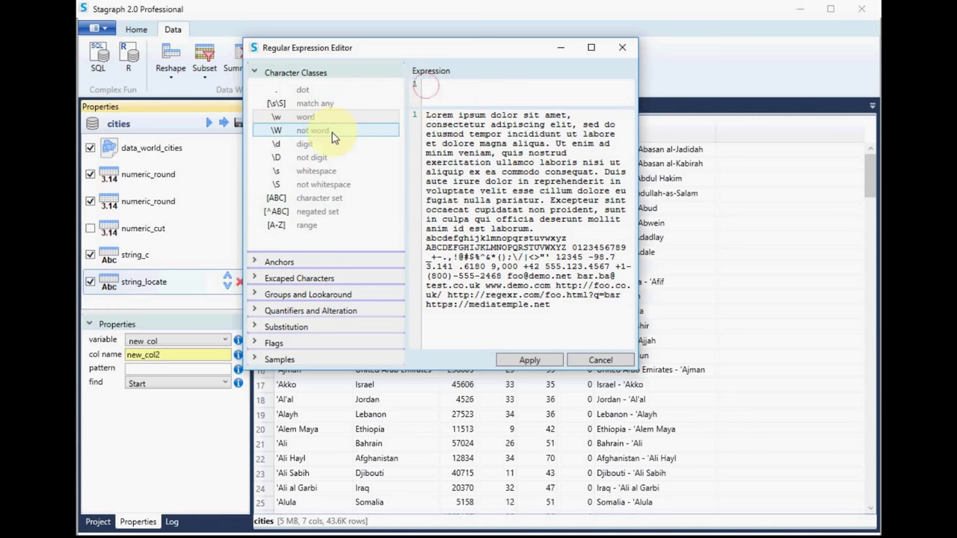
- Build the expression [\s\S]\w\d from the match any, word and digit classes and apply it as the pattern
double_click(314, 105)
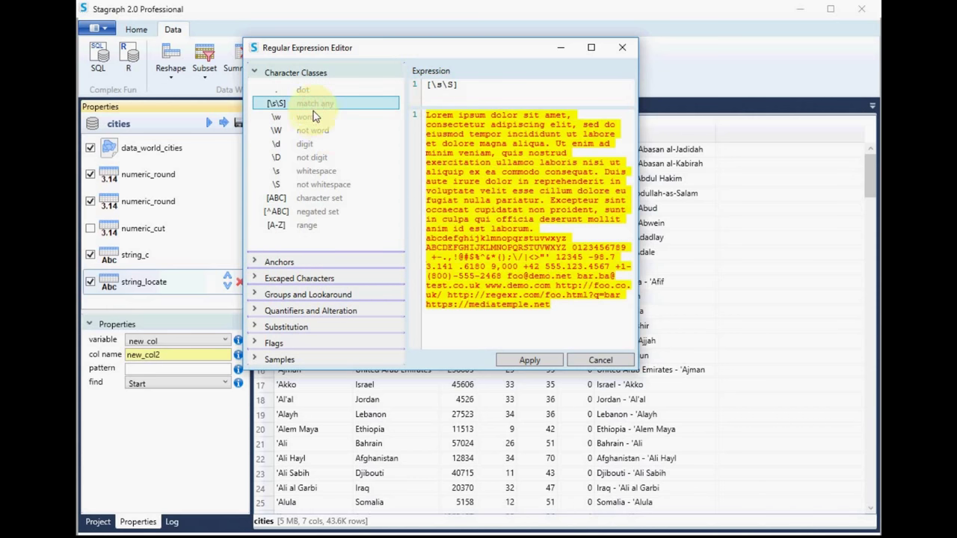
double_click(314, 118)
double_click(314, 144)
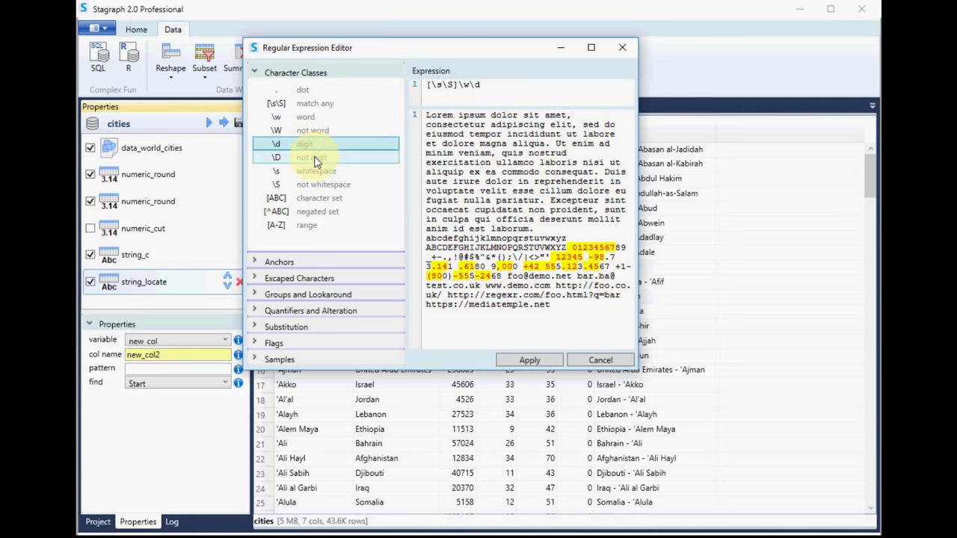
left_click(516, 83)
left_click_drag(515, 83, 417, 88)
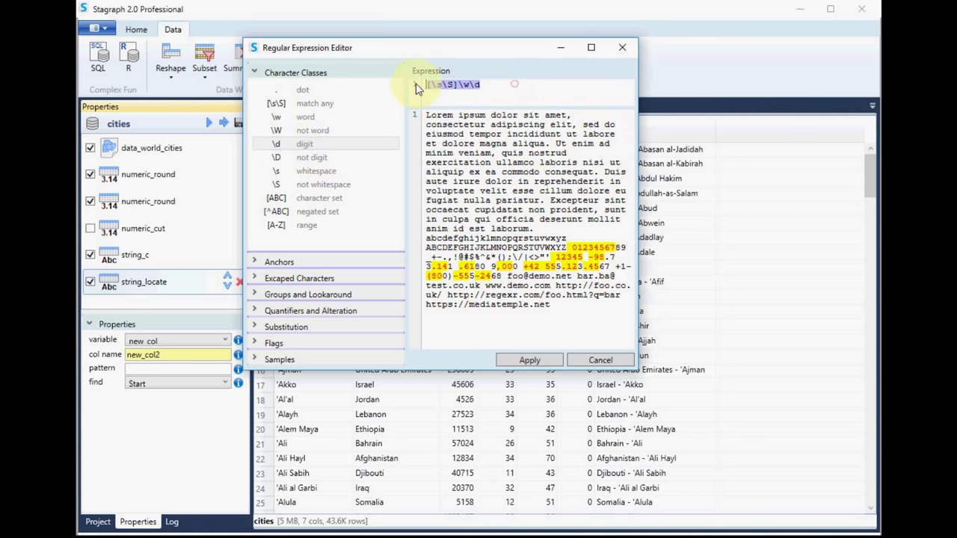
left_click(529, 359)
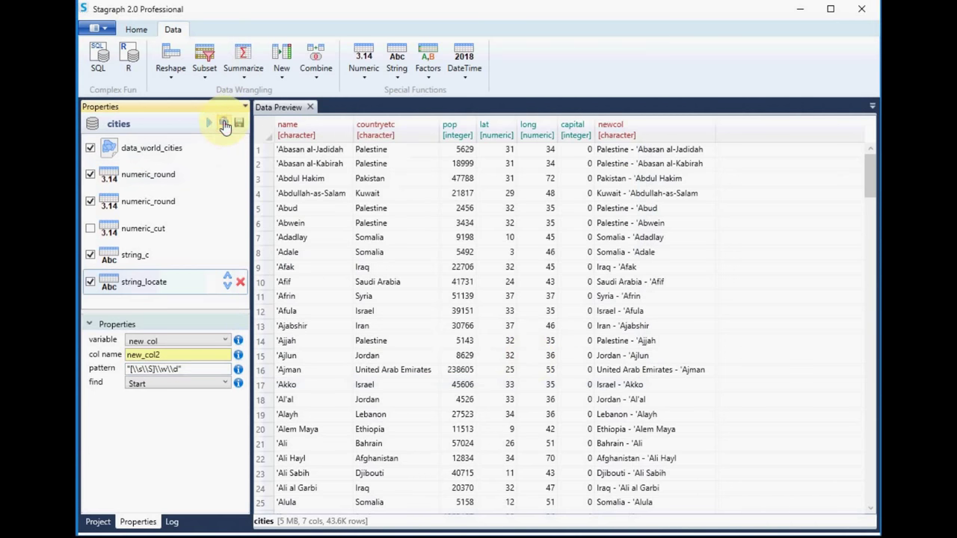
- Refresh the data preview and examine the located positions in the new_col2 column
left_click(224, 124)
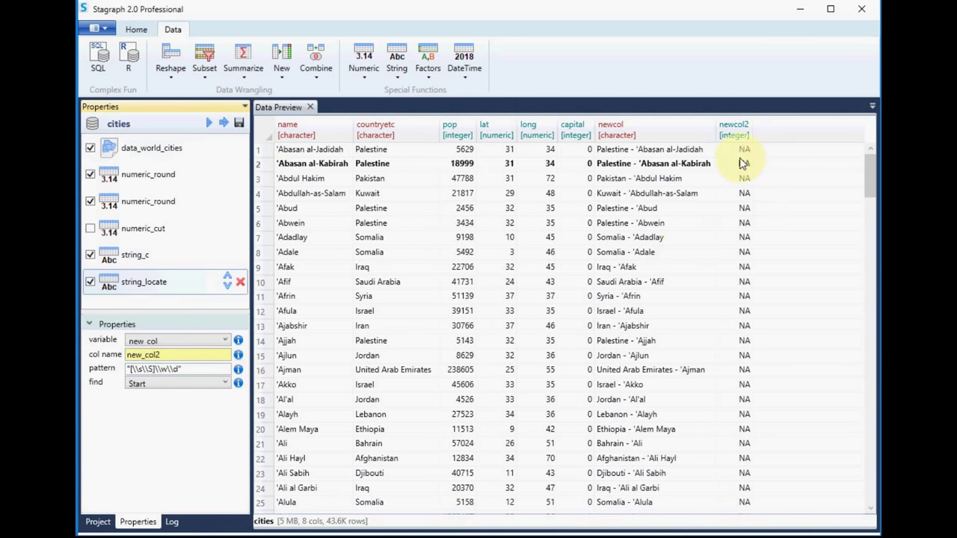
left_click(739, 163)
scroll(737, 338, "down", 8)
scroll(736, 338, "down", 20)
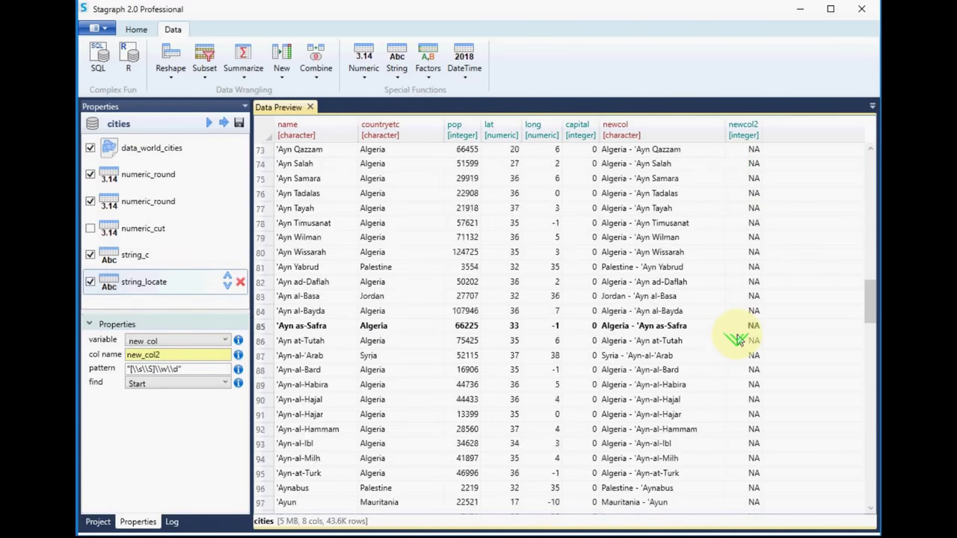
scroll(751, 355, "up", 15)
scroll(751, 355, "up", 20)
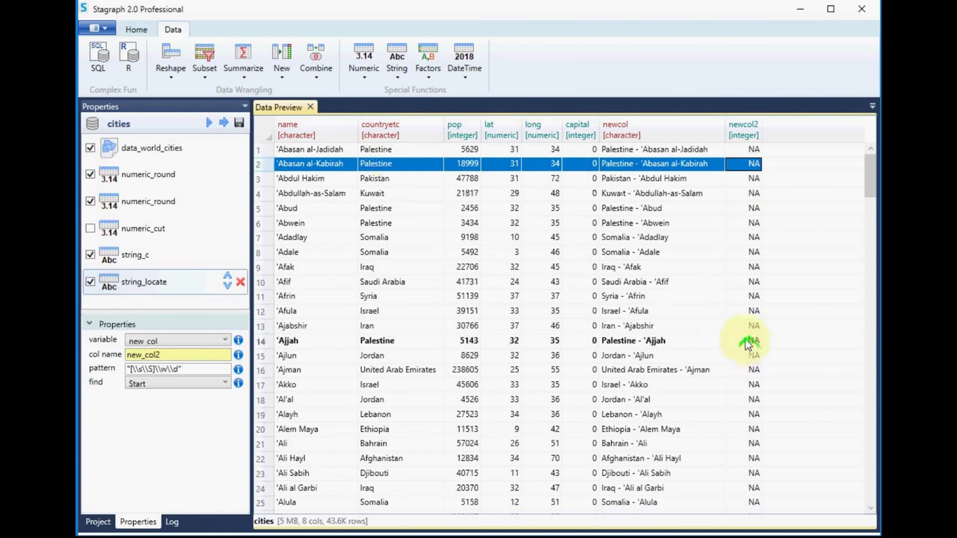
- Replace the pattern of the string_locate step with "Abd"
left_click_drag(128, 369, 159, 433)
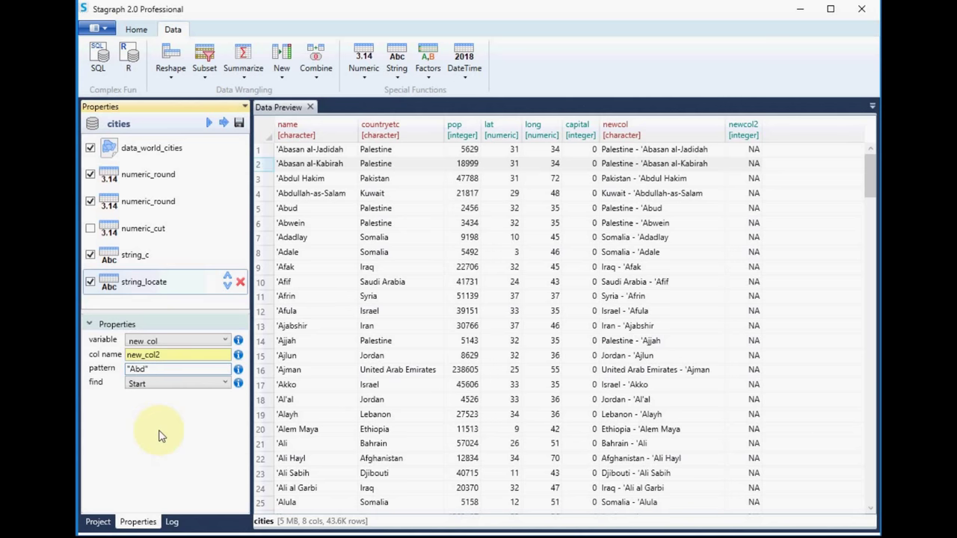
- Run the string_locate step with the new pattern, rename its output column to start and refresh the data preview
left_click(223, 126)
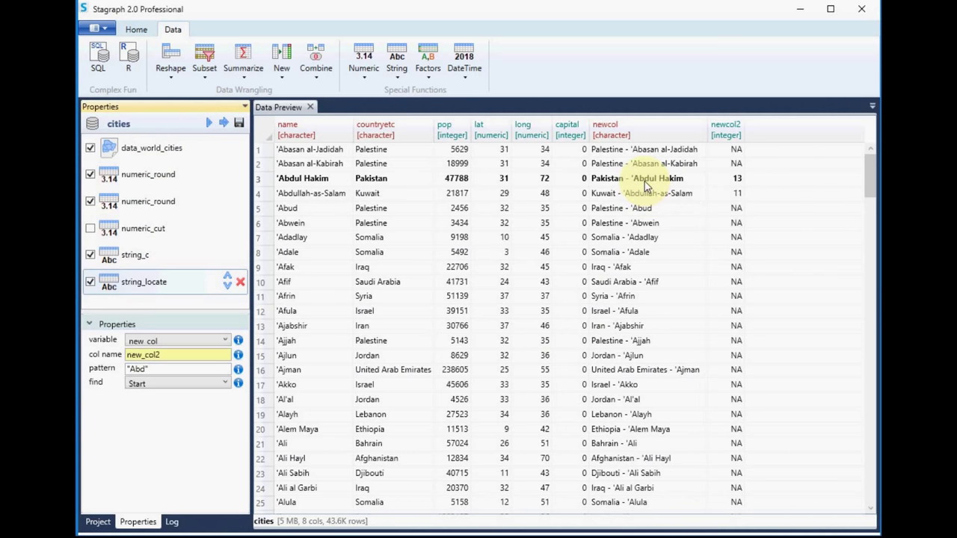
left_click(641, 251)
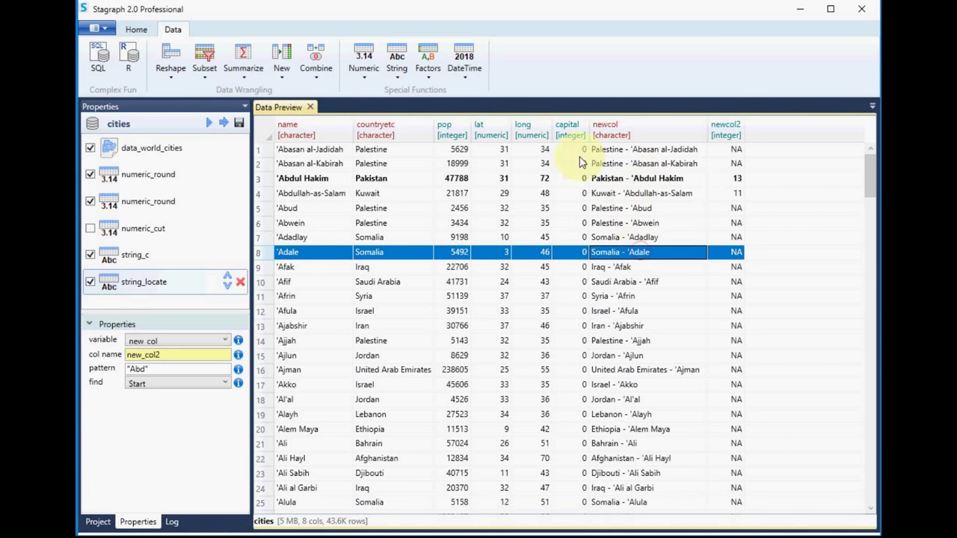
left_click(163, 356)
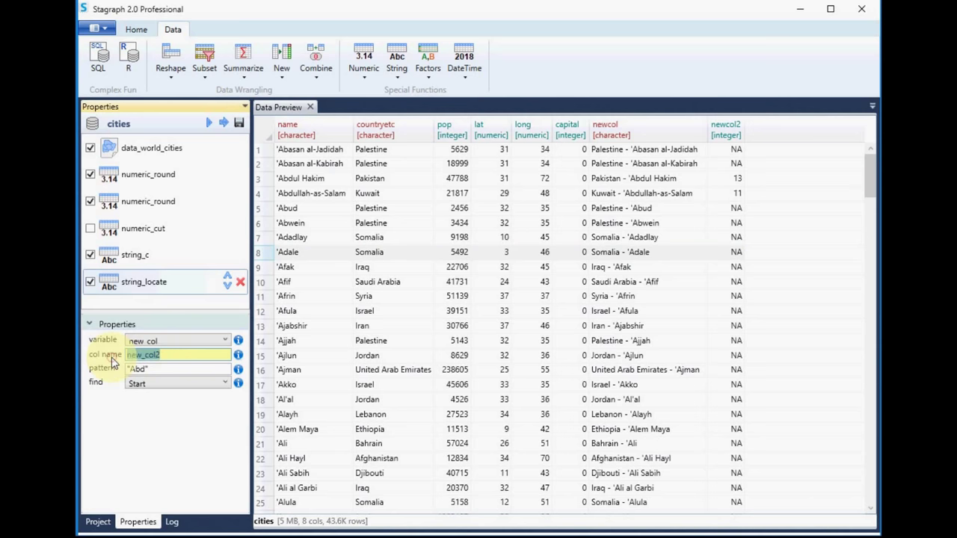
left_click(225, 125)
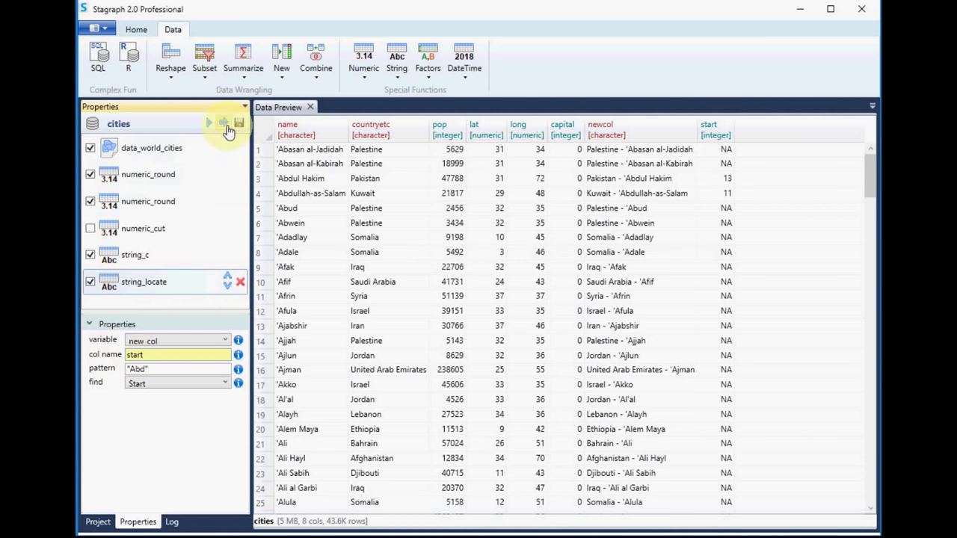
- Add a date_make step with year 2000, month 12, day 31, hour 14, minute 55 and second 33
left_click(465, 60)
left_click(460, 168)
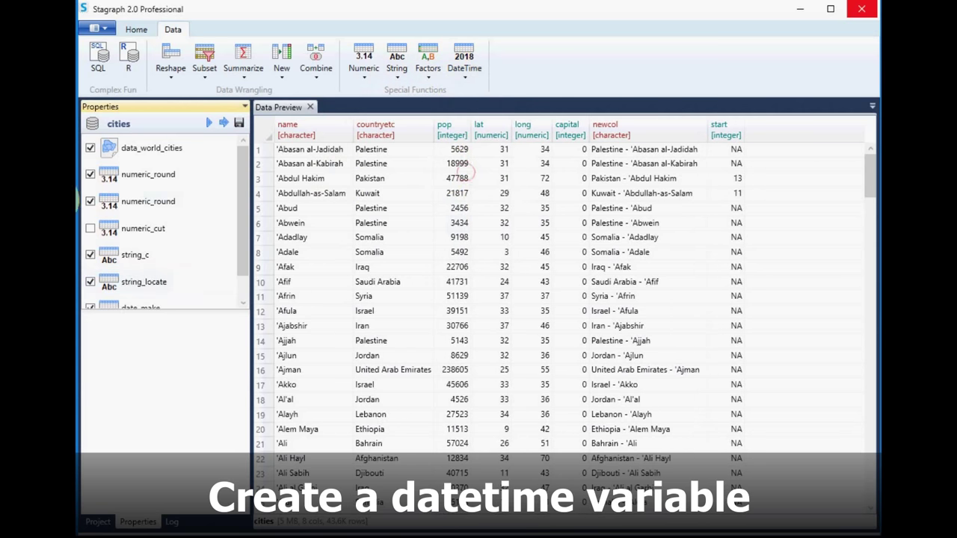
left_click(132, 281)
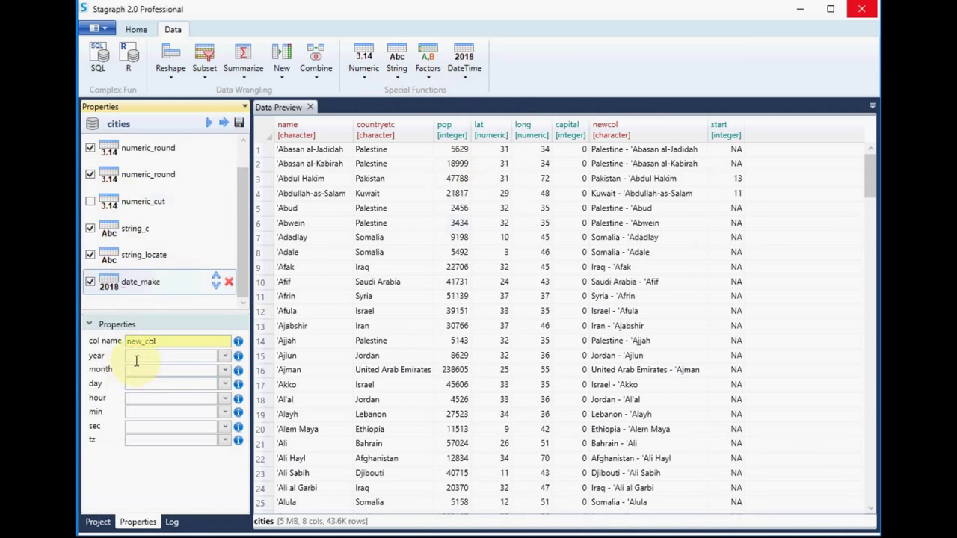
left_click(132, 367)
left_click(135, 403)
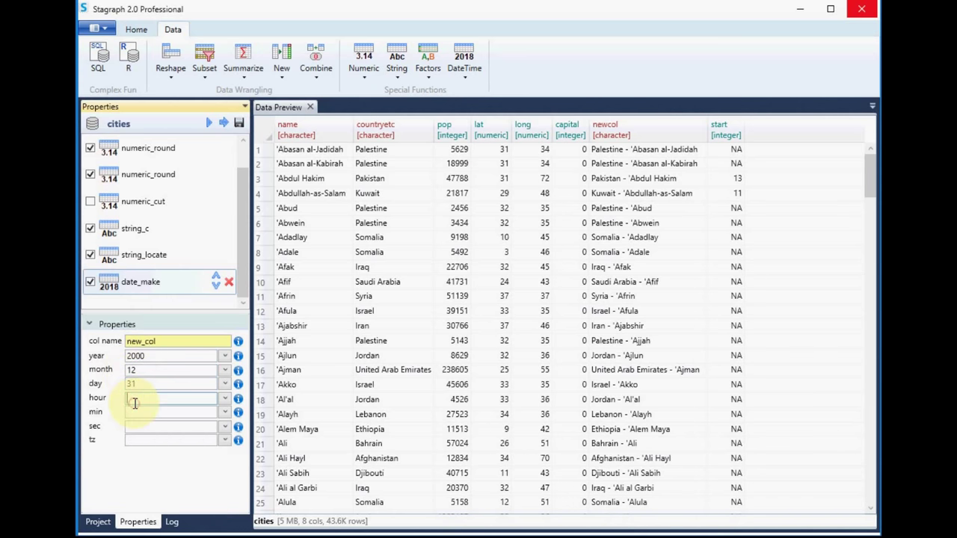
left_click(129, 412)
left_click(130, 425)
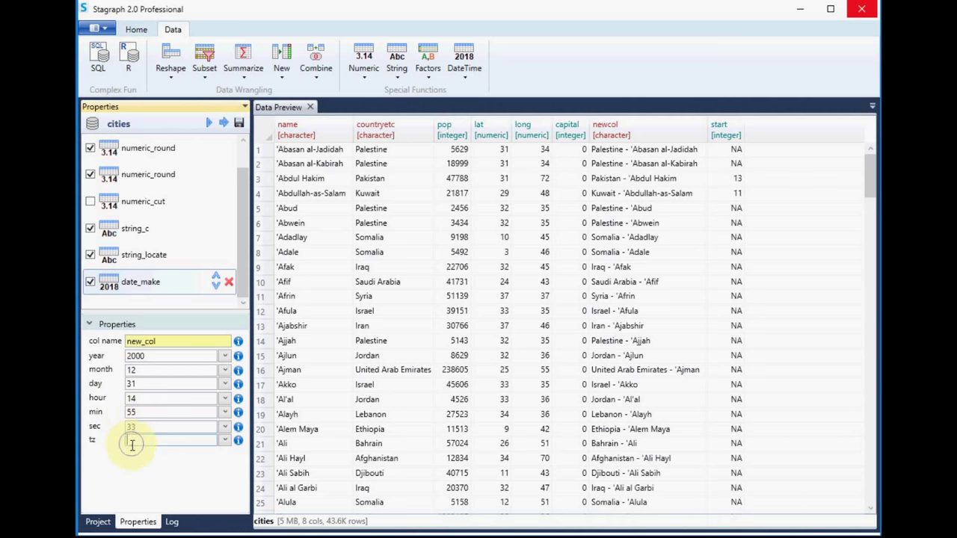
- Filter the time zones by "eu", apply CEST to the date_make step and refresh the data preview
left_click(132, 440)
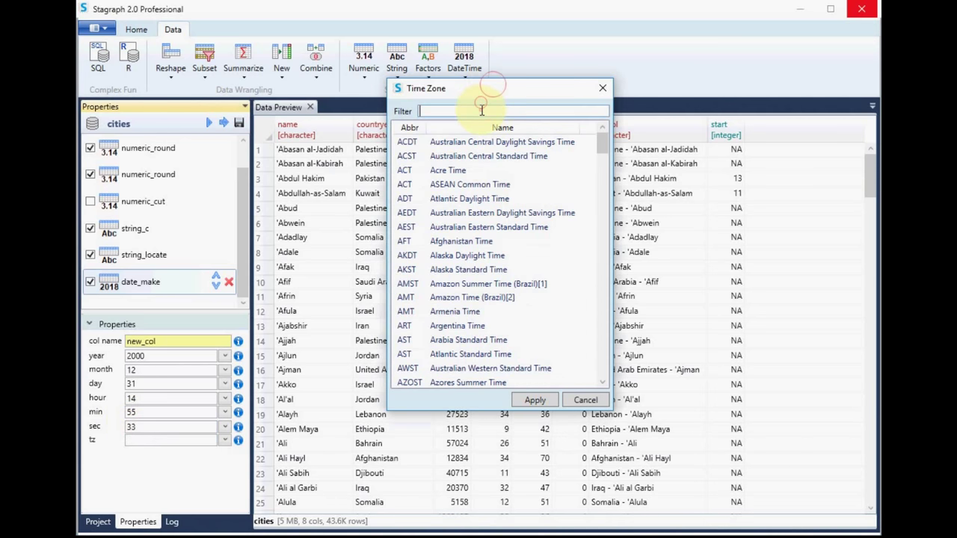
type("eu")
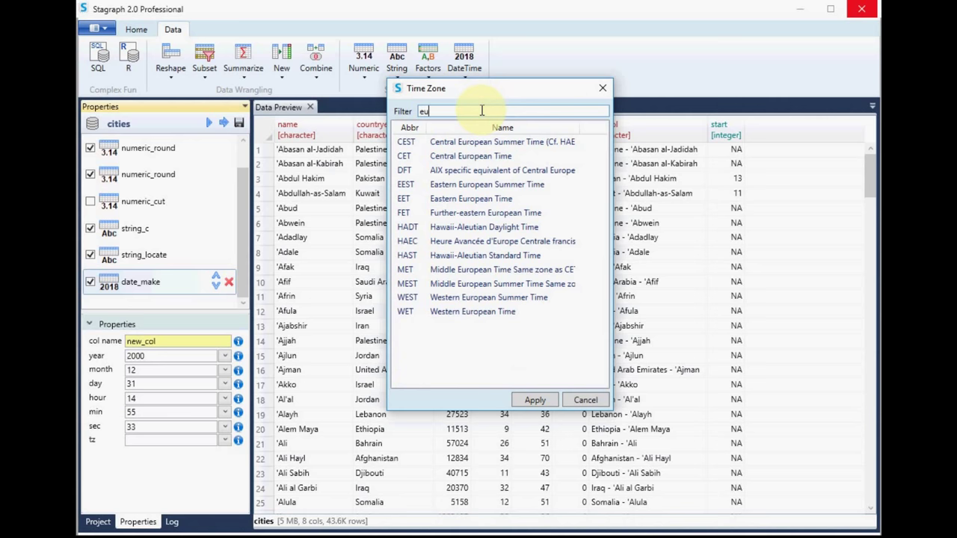
double_click(497, 146)
left_click(225, 123)
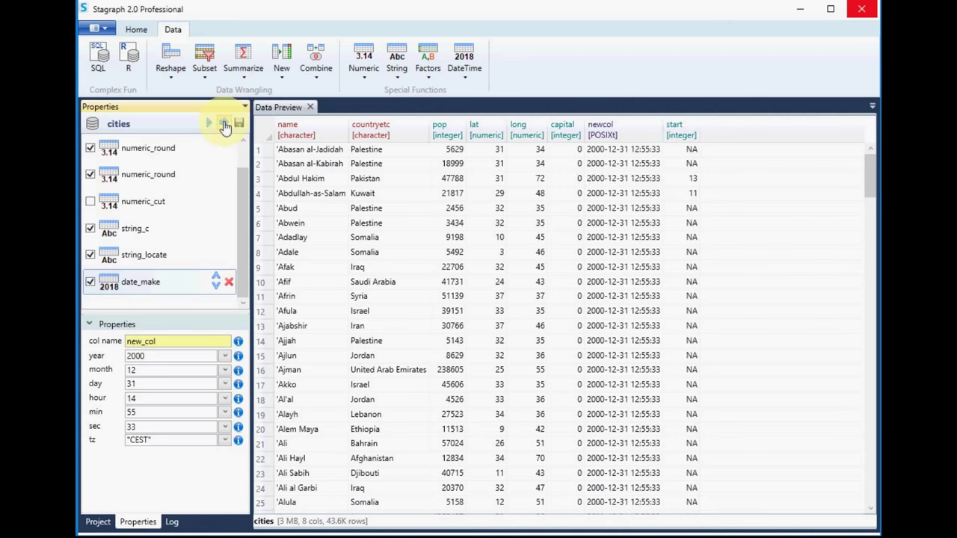
- Rename the date_make output column to new_col2 and refresh the data preview
left_click(177, 341)
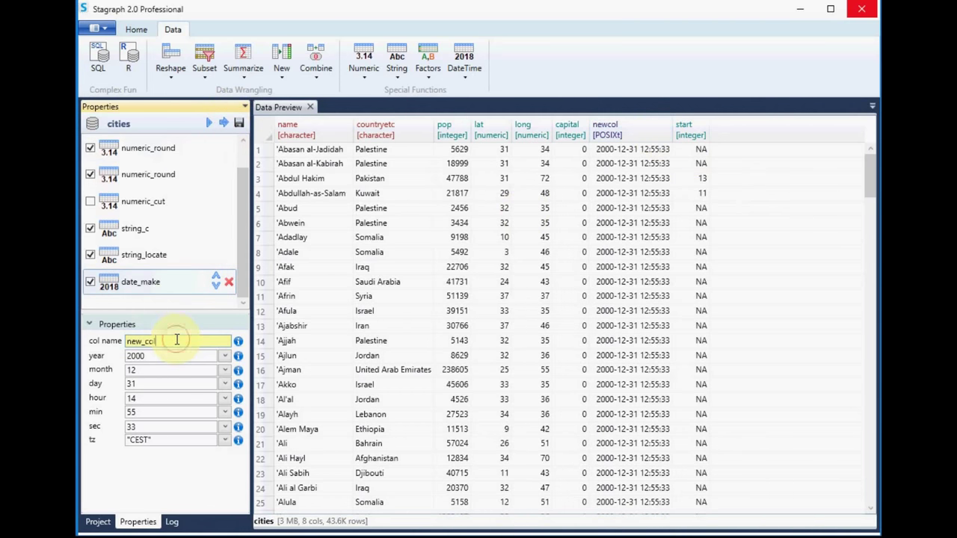
type("2")
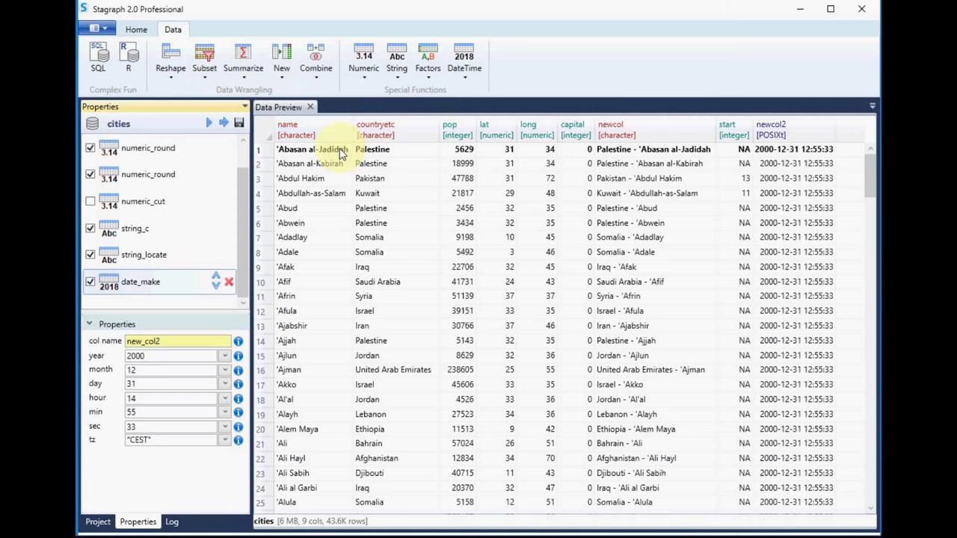
left_click(336, 225)
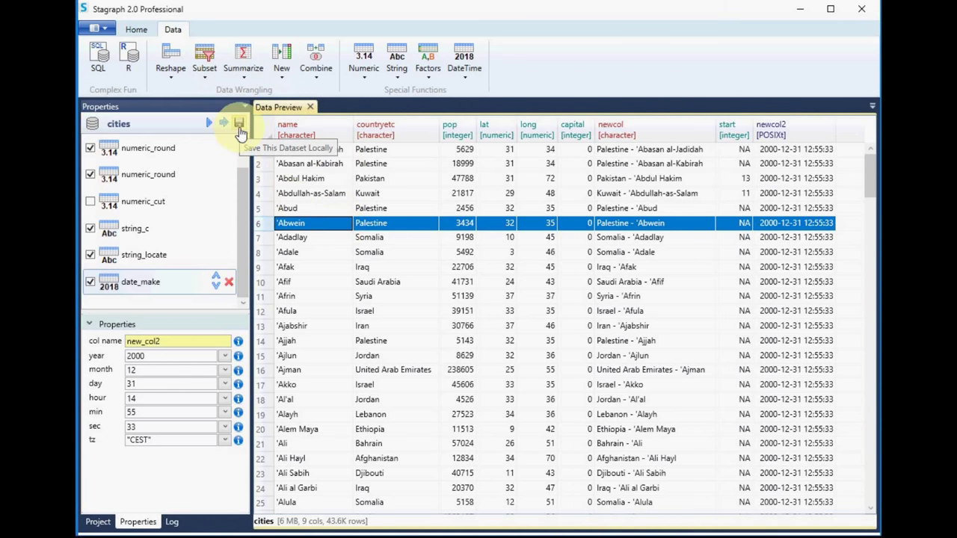
- Save the cities dataset locally as a CSV file named sample_output
left_click(238, 125)
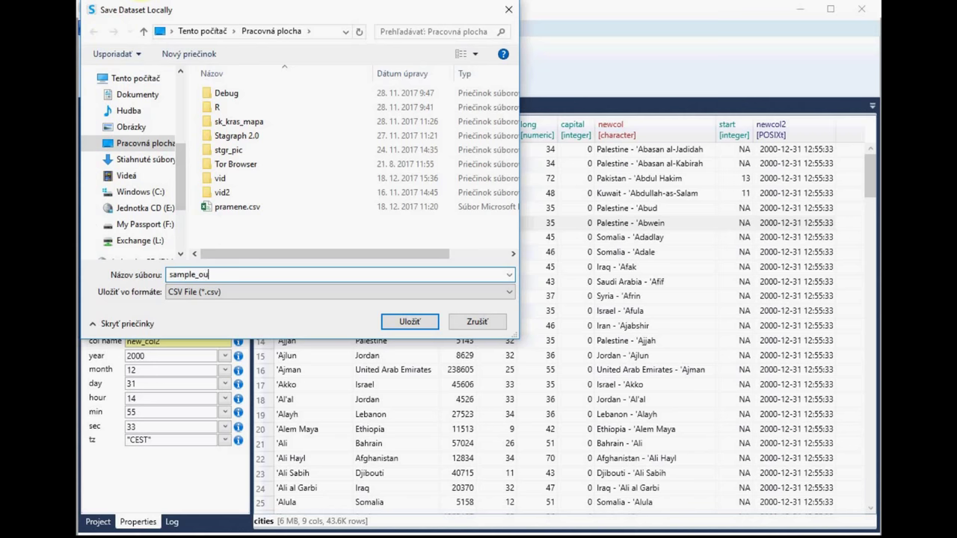
left_click(408, 322)
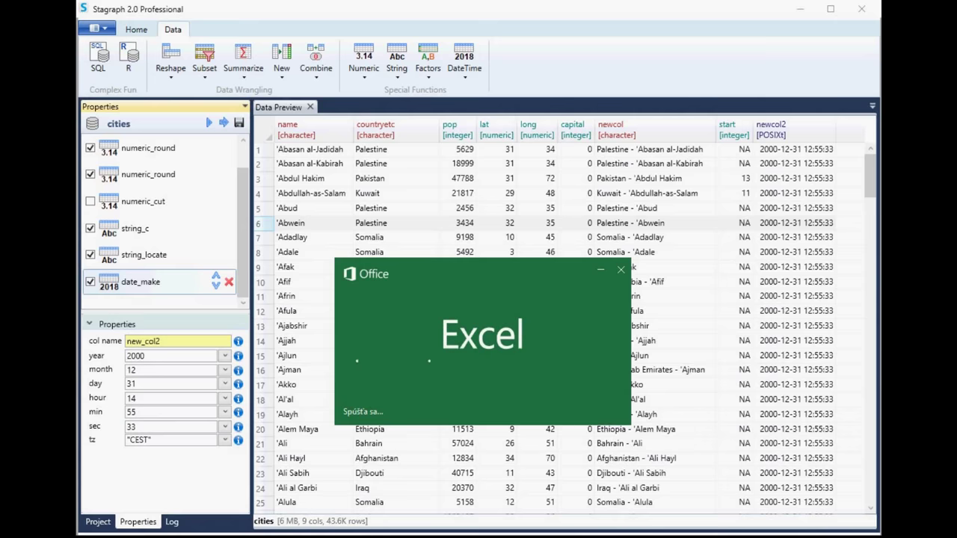
- Look through the exported rows of sample_output.csv in Excel and close the workbook
scroll(153, 362, "down", 20)
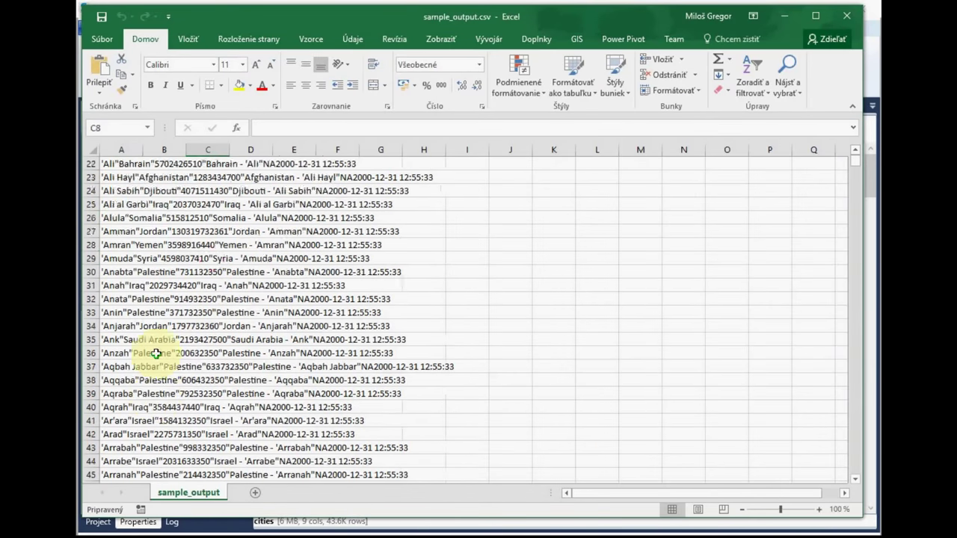
scroll(153, 362, "down", 6)
scroll(153, 364, "up", 15)
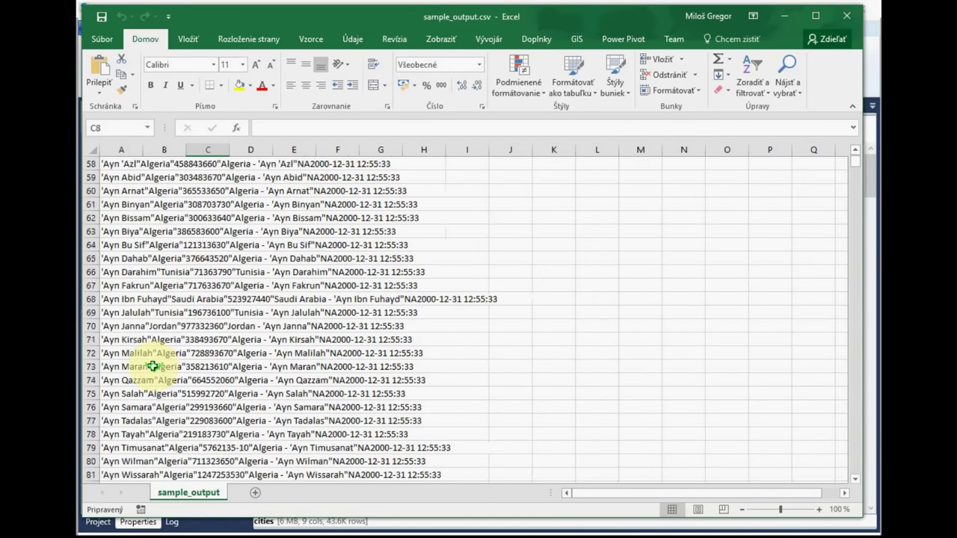
left_click(849, 18)
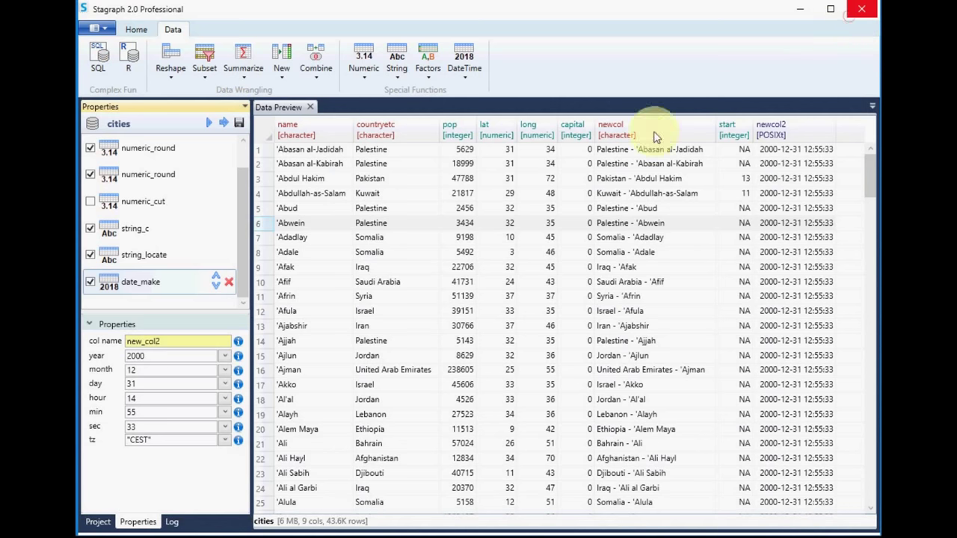